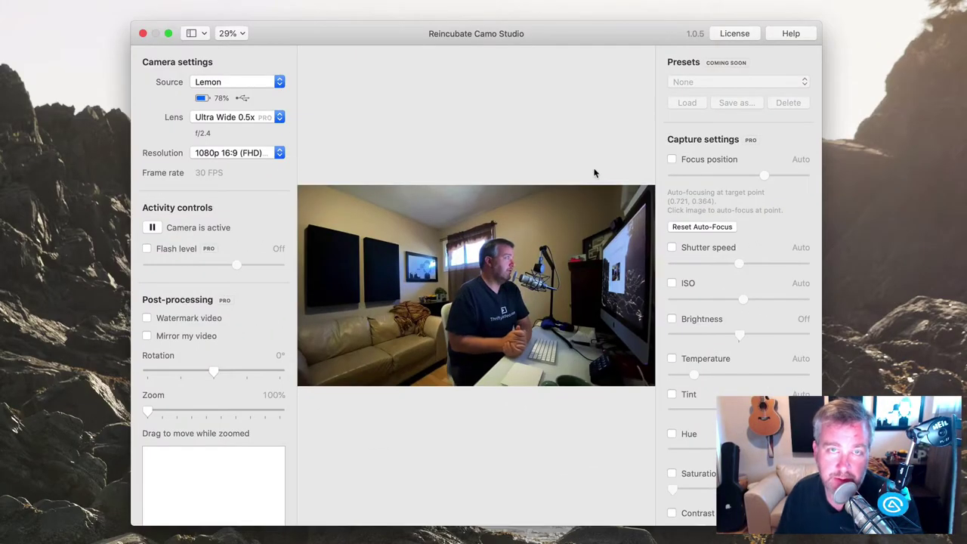
Try the Wide 1.0x back lens on the connected camera source, and set the lens back to Ultra Wide 0.5x
click(279, 81)
click(347, 80)
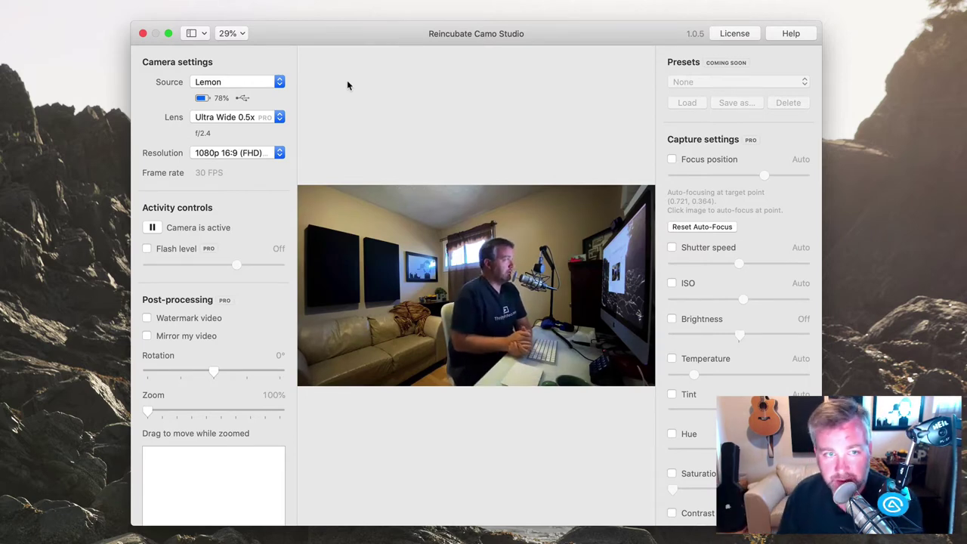
click(271, 117)
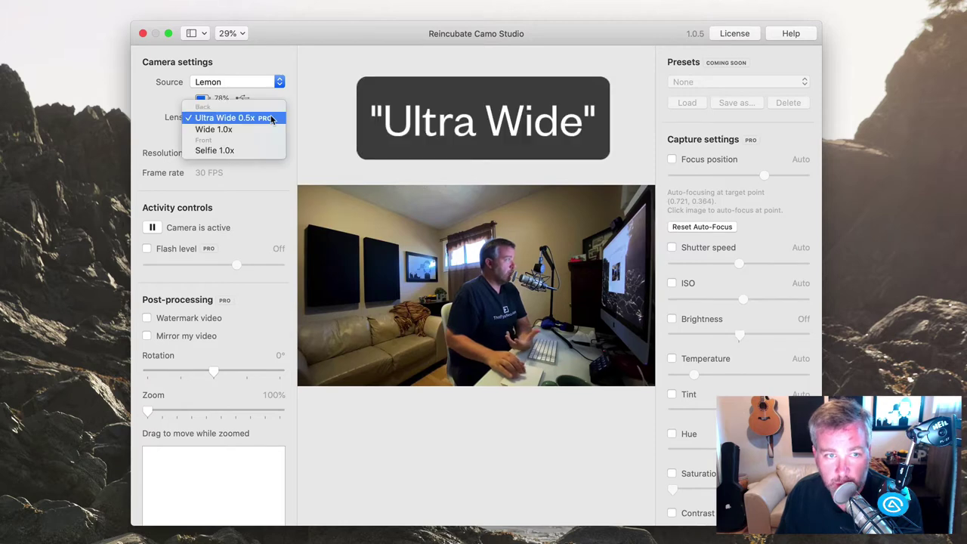
click(264, 131)
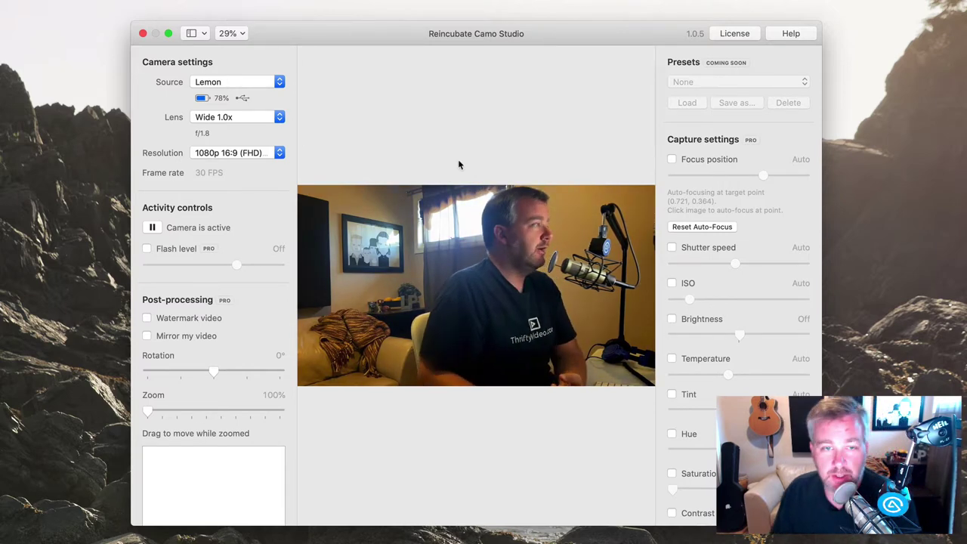
click(252, 111)
click(250, 107)
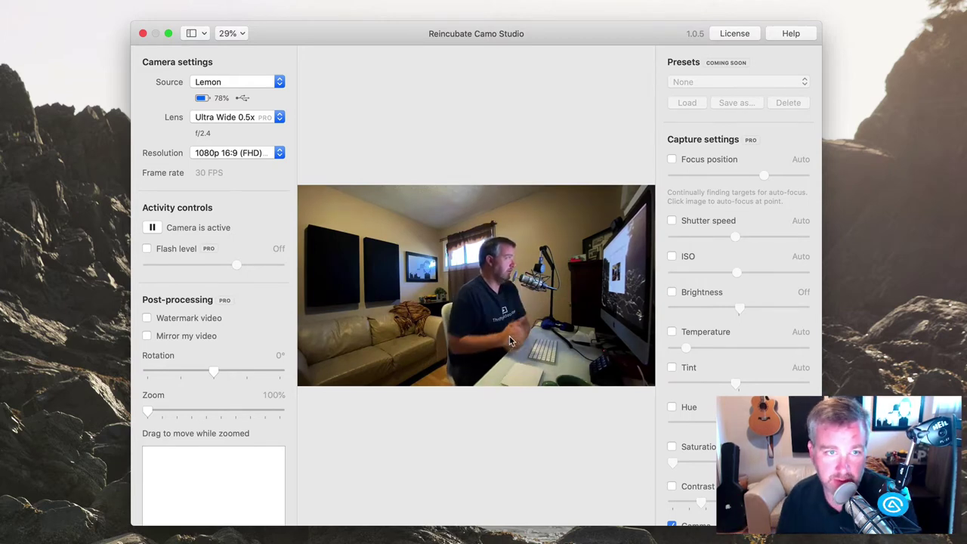
Try the front Selfie 1.0x lens, and set the lens back to Ultra Wide 0.5x
click(276, 117)
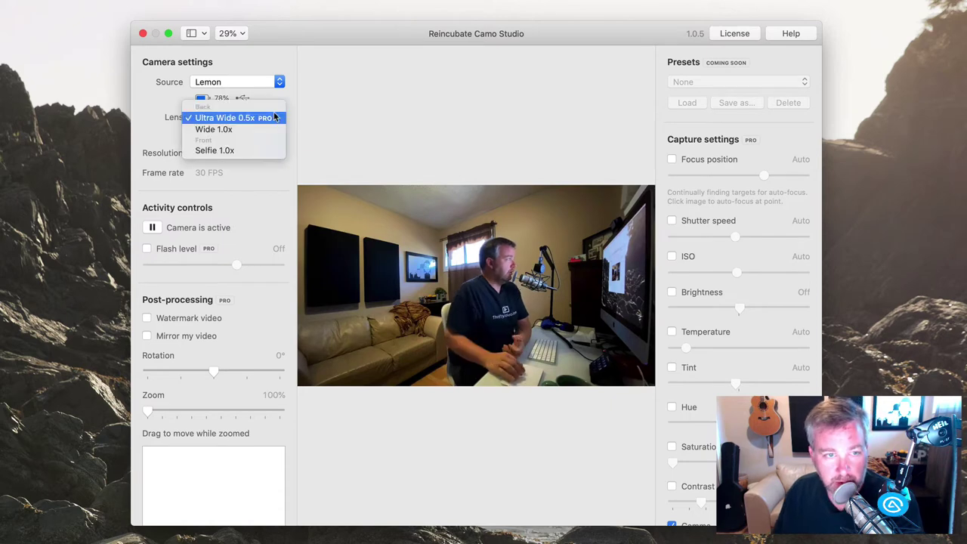
click(259, 150)
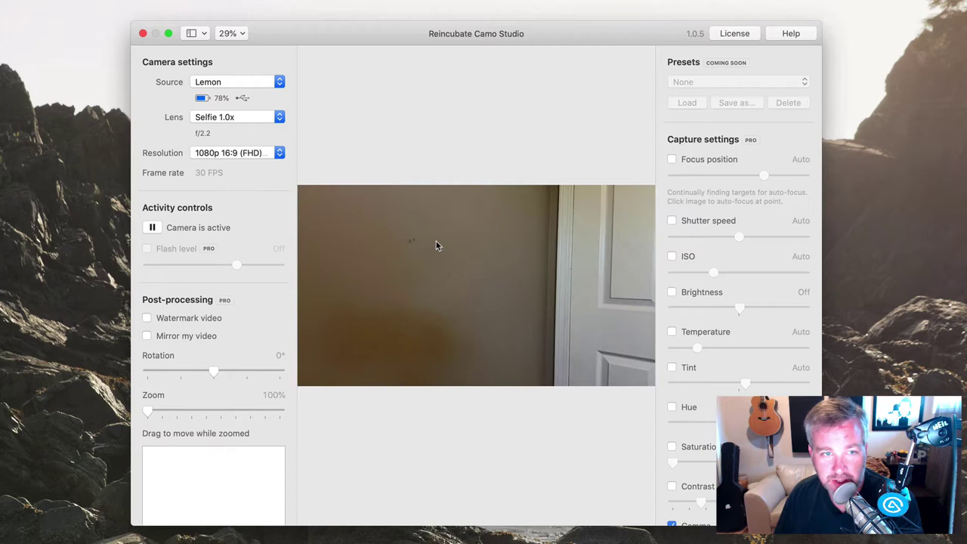
click(257, 119)
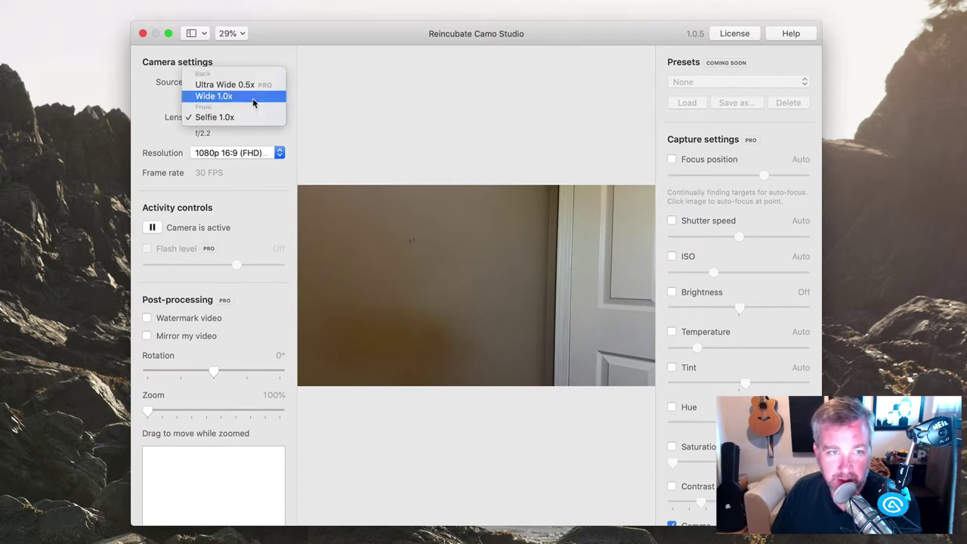
click(269, 82)
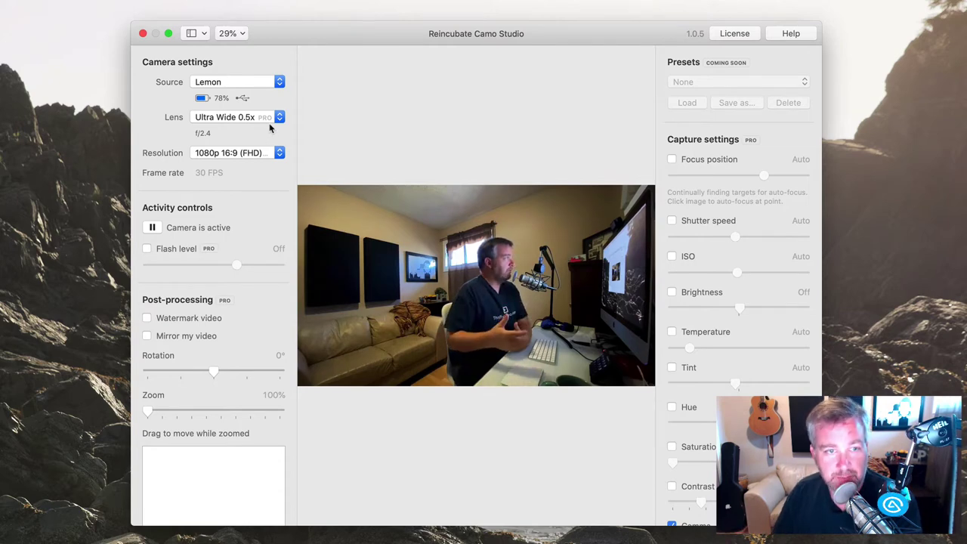
click(273, 120)
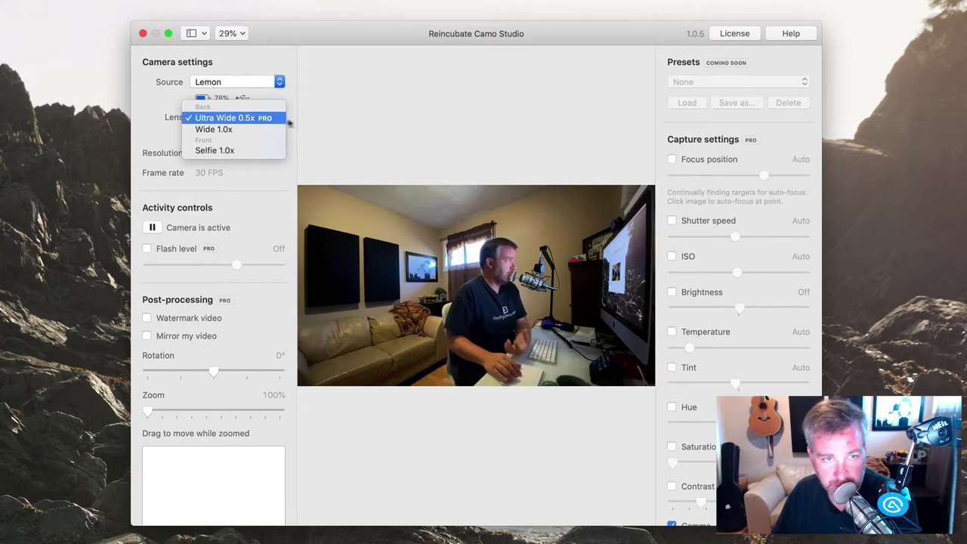
click(336, 134)
Try the 640 × 480 and 960 × 540 resolutions, and restore 1080p 16:9 (FHD)
click(274, 153)
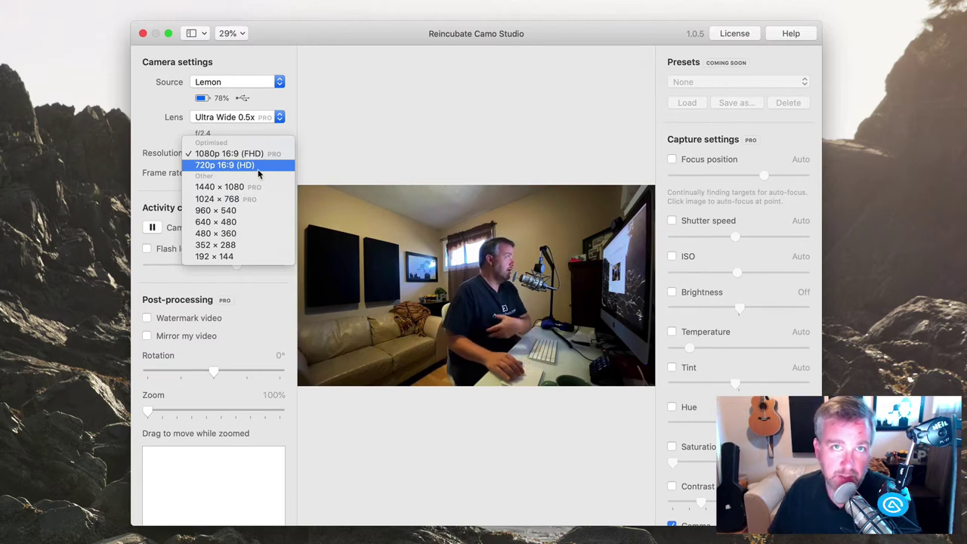
click(259, 221)
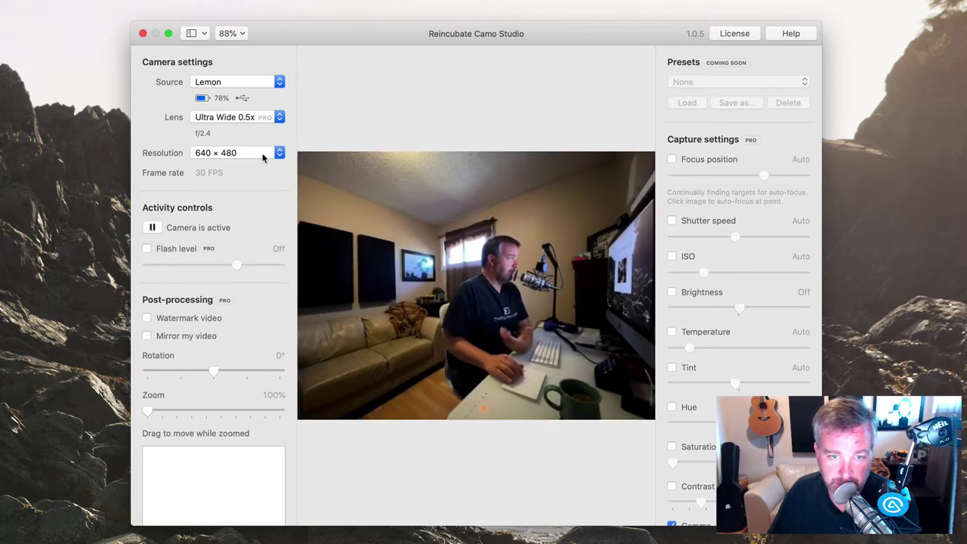
click(263, 155)
click(261, 142)
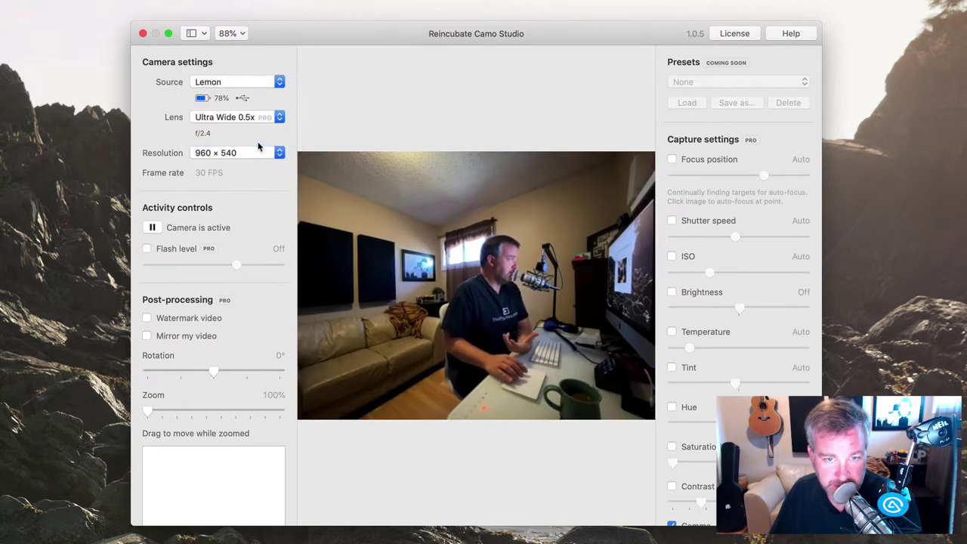
click(256, 152)
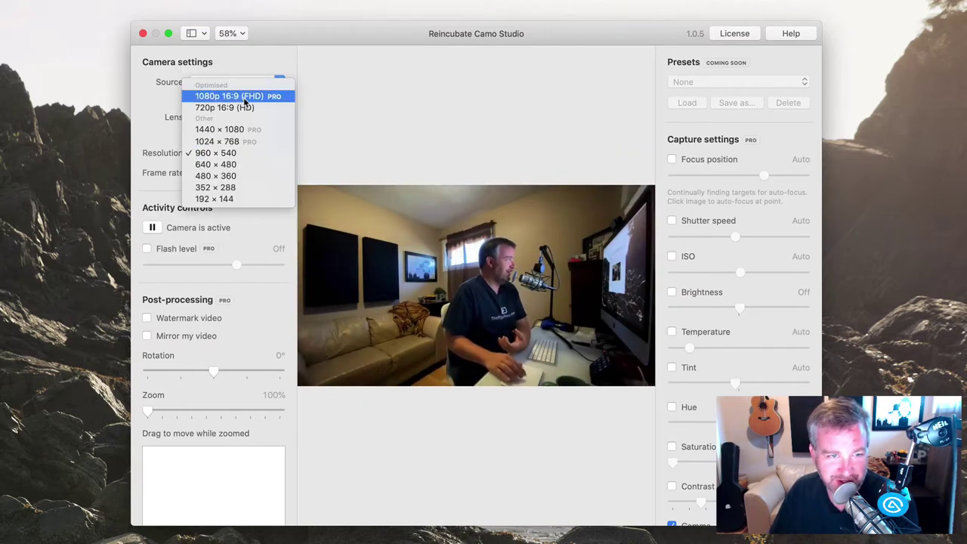
click(245, 96)
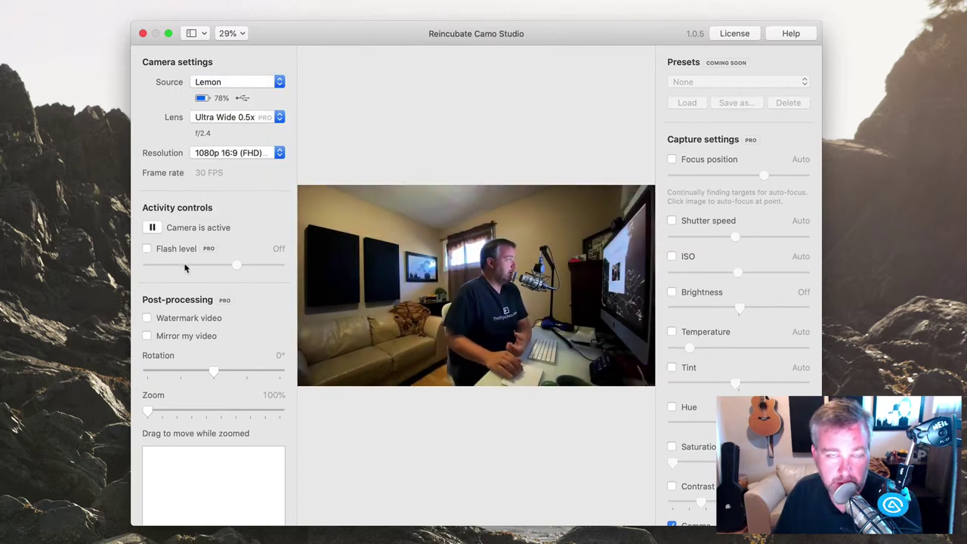
Try the camera flash with its level at 69%, and switch the flash off again
click(148, 250)
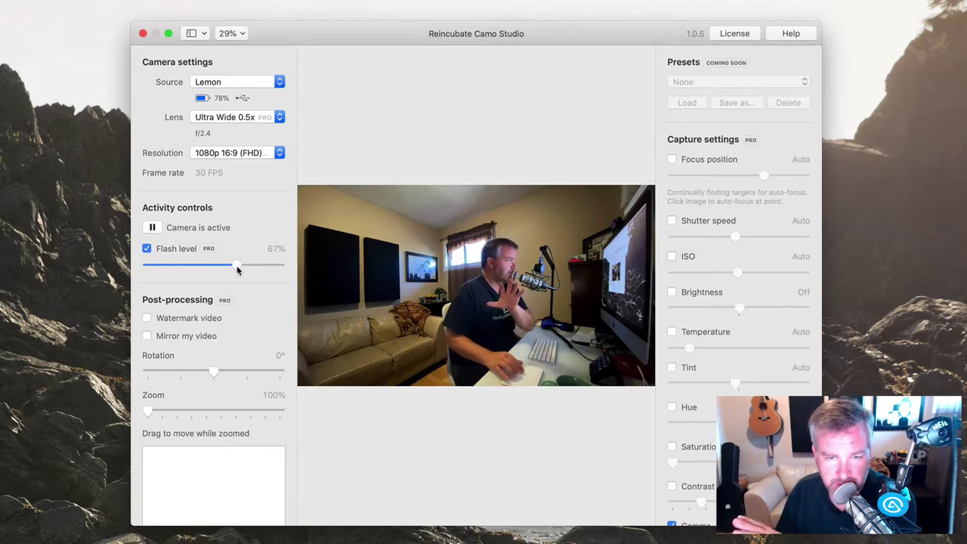
click(148, 249)
click(148, 249)
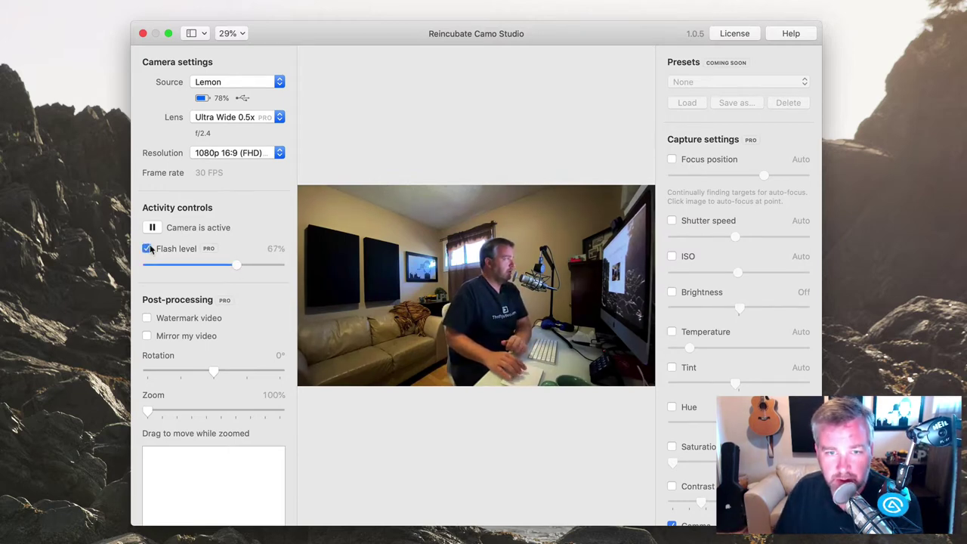
mouse_move(230, 275)
mouse_down()
mouse_move(279, 270)
mouse_move(174, 273)
mouse_move(252, 277)
mouse_move(238, 271)
mouse_up()
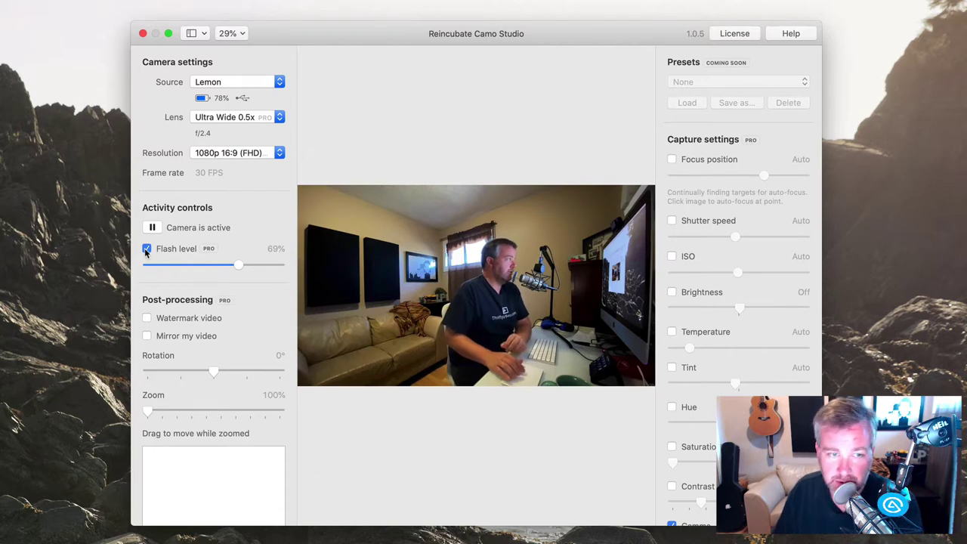
click(146, 250)
Add the Camo watermark to the video, auto-focus on the watermark's corner of the image, and remove the watermark
click(147, 318)
click(629, 362)
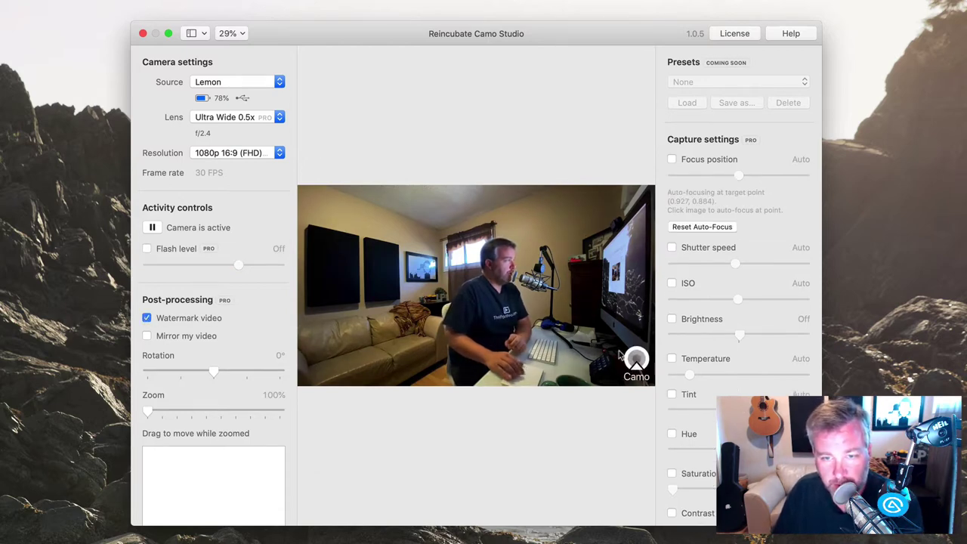
click(146, 319)
Try mirroring and rotating the video, restoring the unmirrored picture and the 0° rotation
click(146, 336)
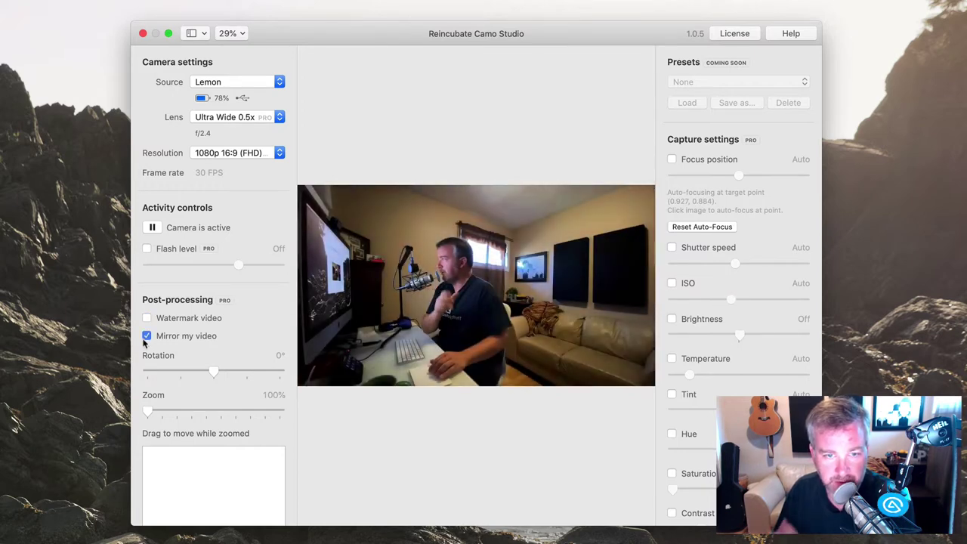
click(146, 336)
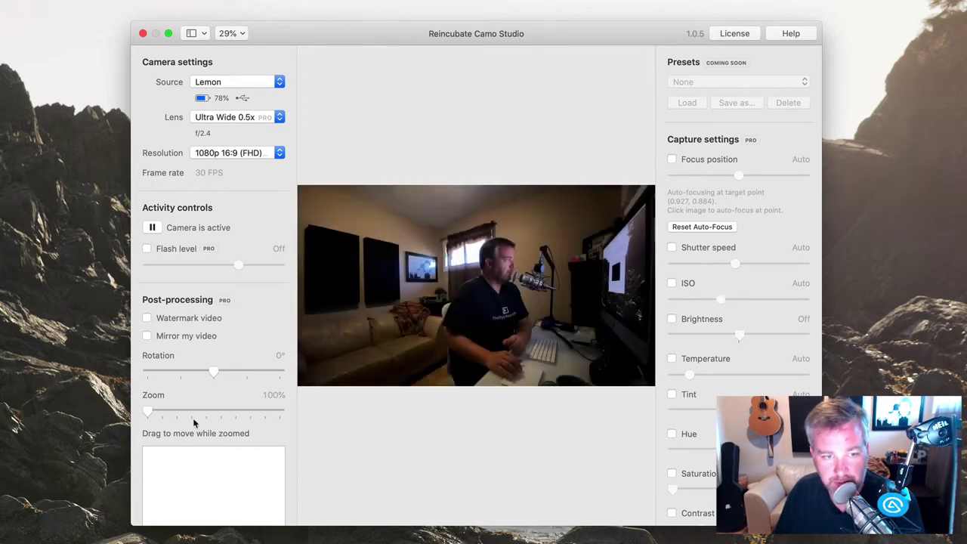
mouse_move(213, 372)
mouse_down()
mouse_move(173, 370)
mouse_move(202, 376)
mouse_up()
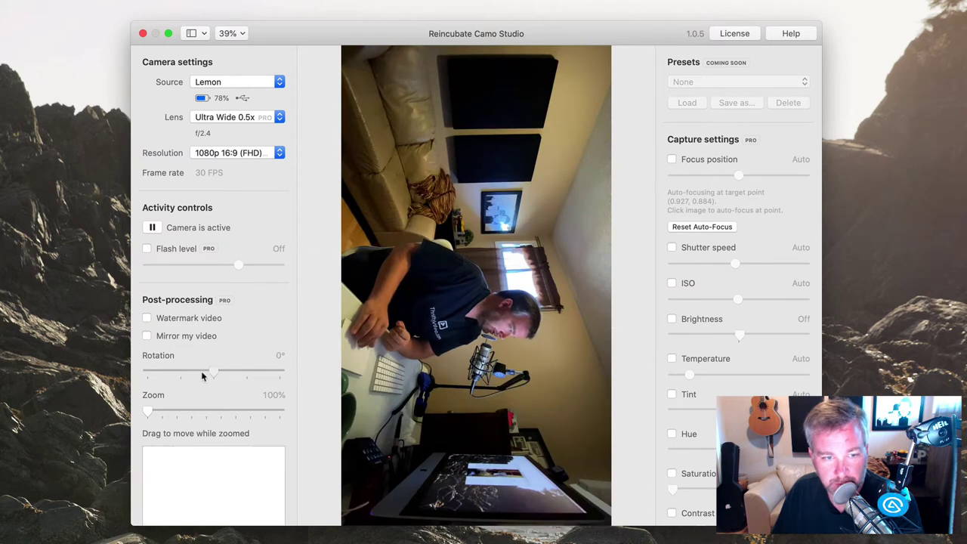
Zoom the video to 348%, shift the framing up and to the right, and return the zoom to 100%
drag(148, 412, 184, 412)
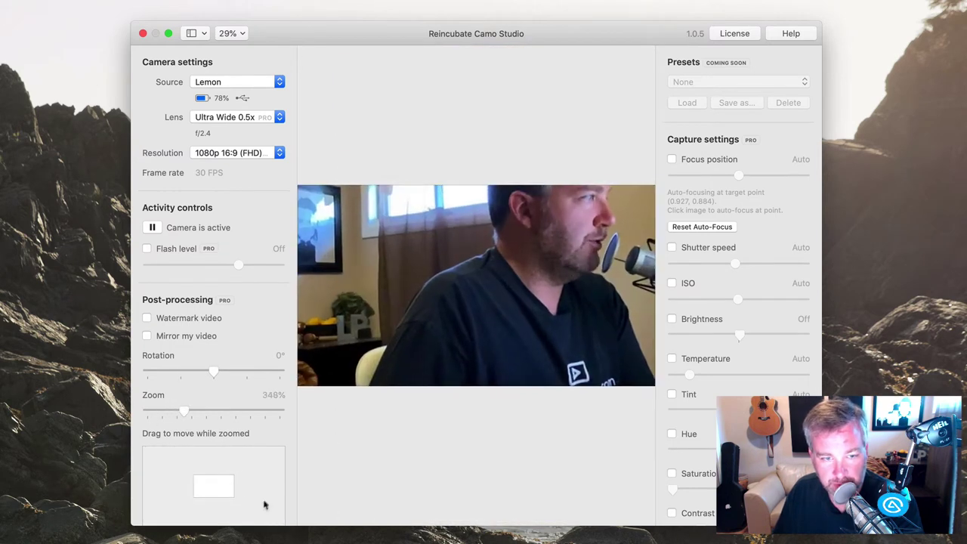
drag(214, 492, 234, 483)
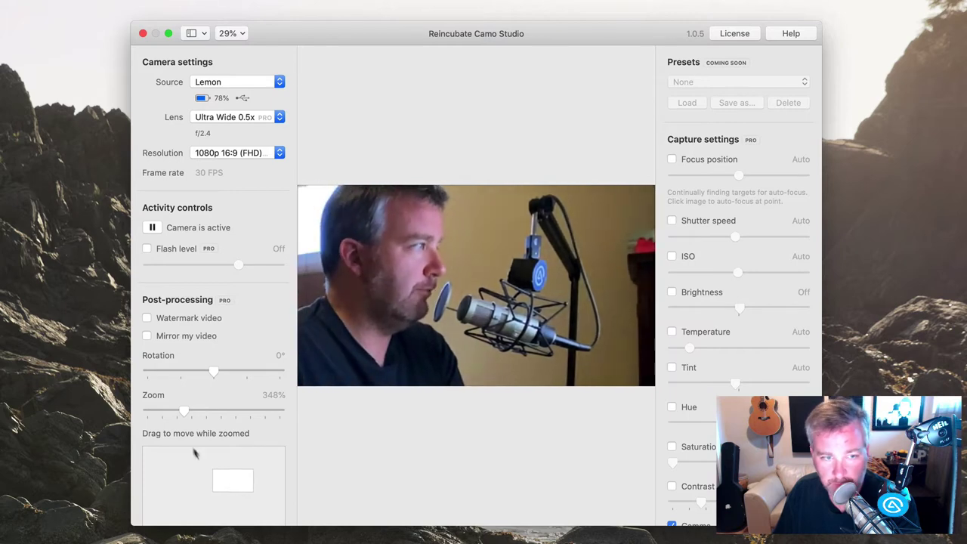
drag(181, 413, 127, 420)
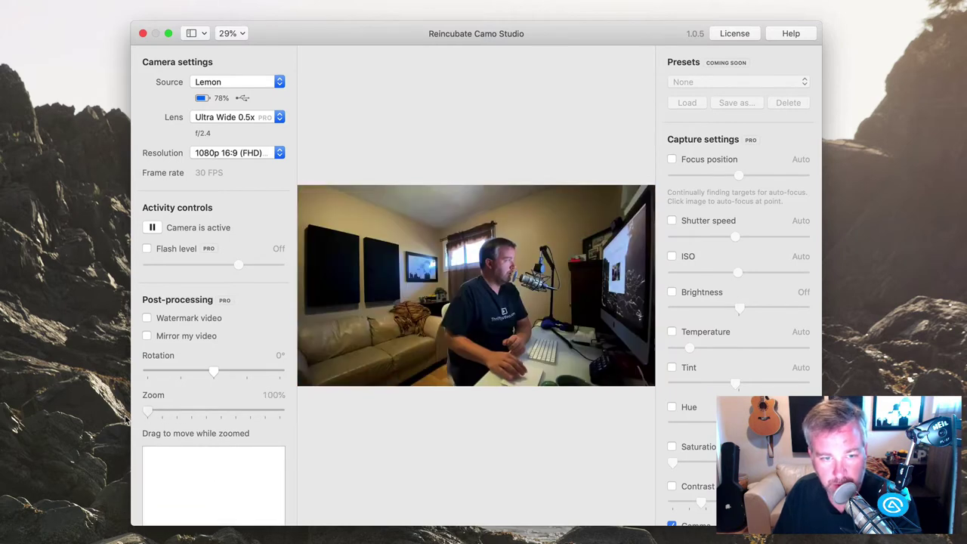
Try a manual focus position of 0.64 and a manual shutter speed of 1/3 s, returning each to Auto
click(673, 159)
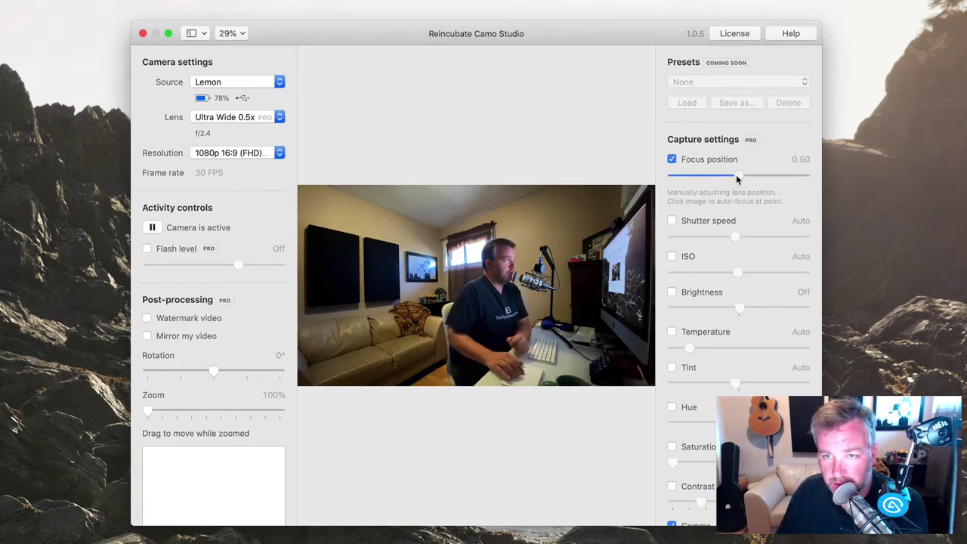
drag(737, 179, 758, 178)
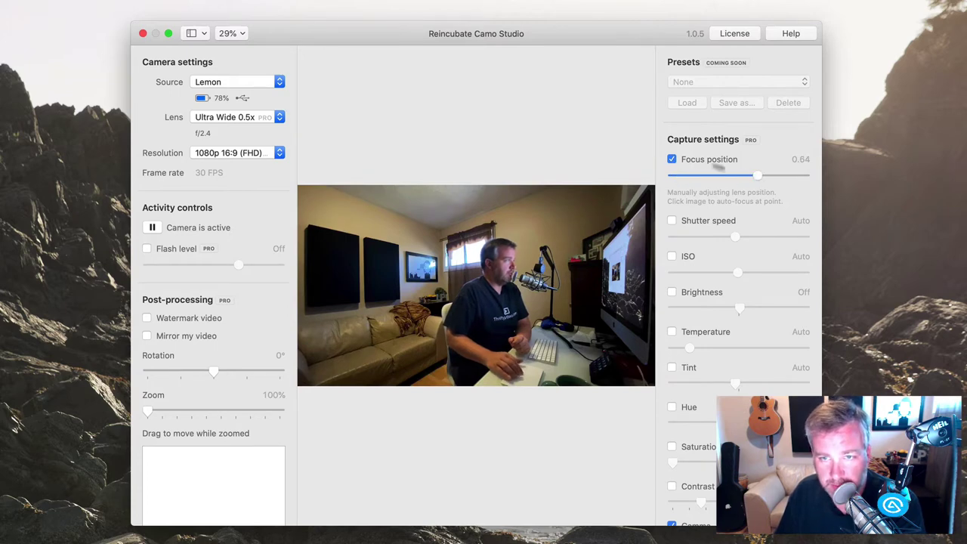
click(672, 160)
click(672, 220)
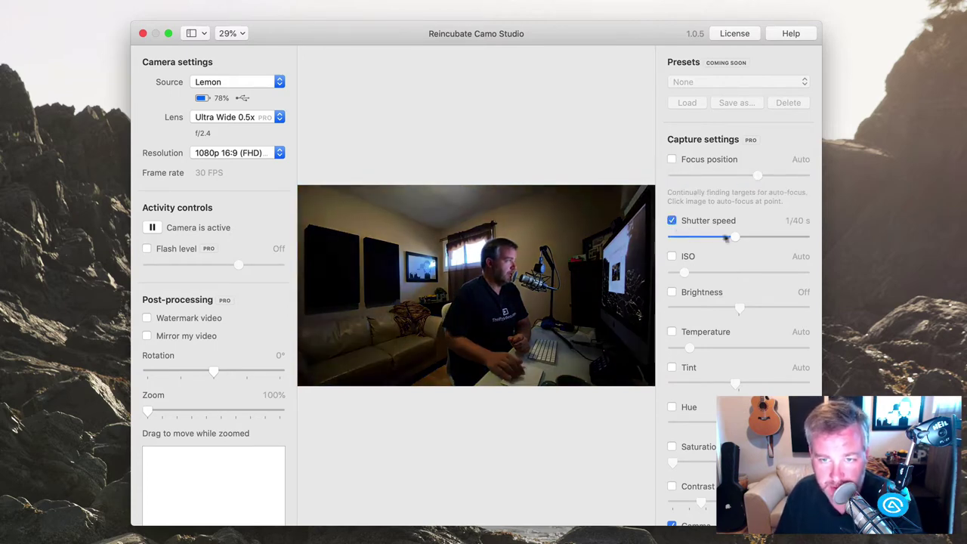
drag(735, 237, 779, 239)
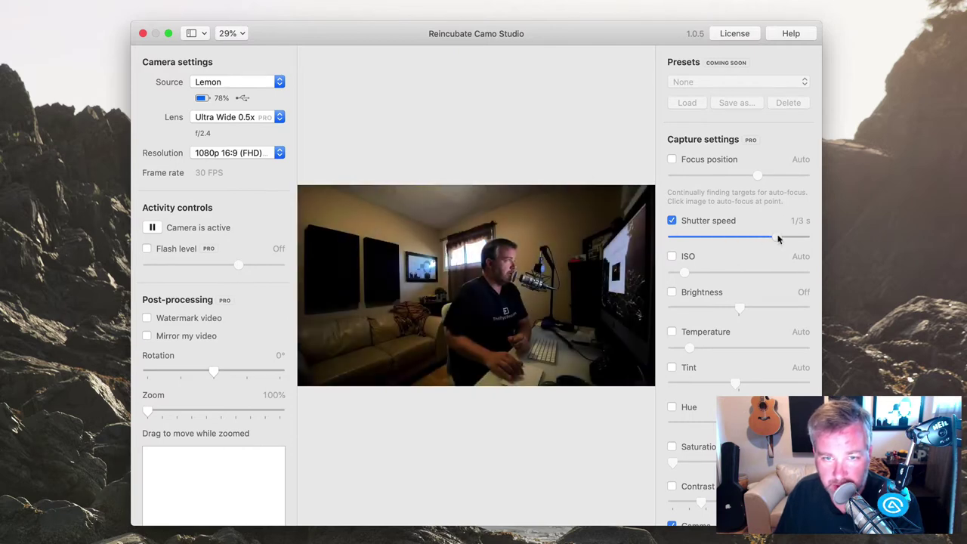
click(672, 220)
Try manual ISO and a lowered brightness, returning ISO to Auto and switching the brightness adjustment off
click(672, 256)
mouse_move(684, 272)
mouse_down()
mouse_move(805, 280)
mouse_move(684, 275)
mouse_up()
click(672, 257)
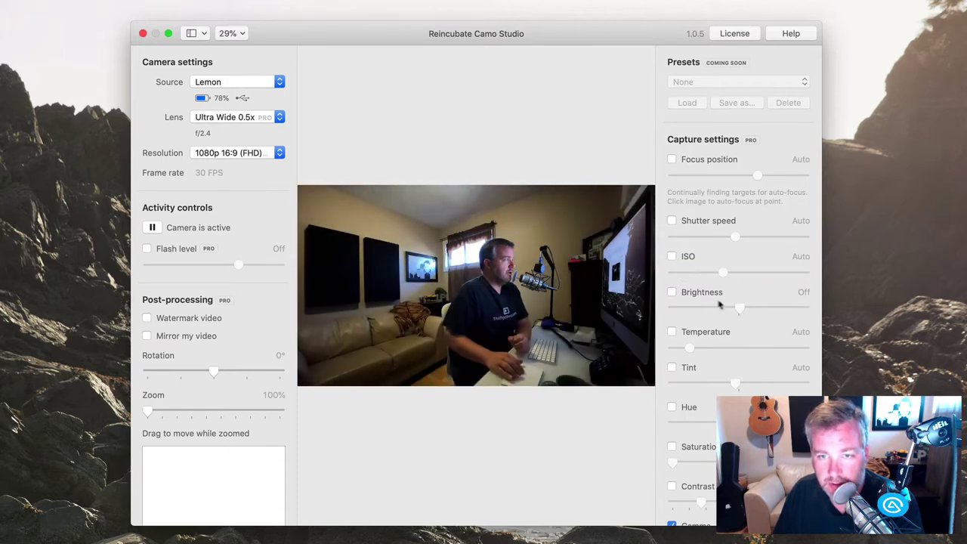
click(672, 291)
drag(747, 311, 725, 308)
click(672, 292)
Try a warmer manual color temperature of 5,596 °K, and return the temperature to Auto
click(672, 332)
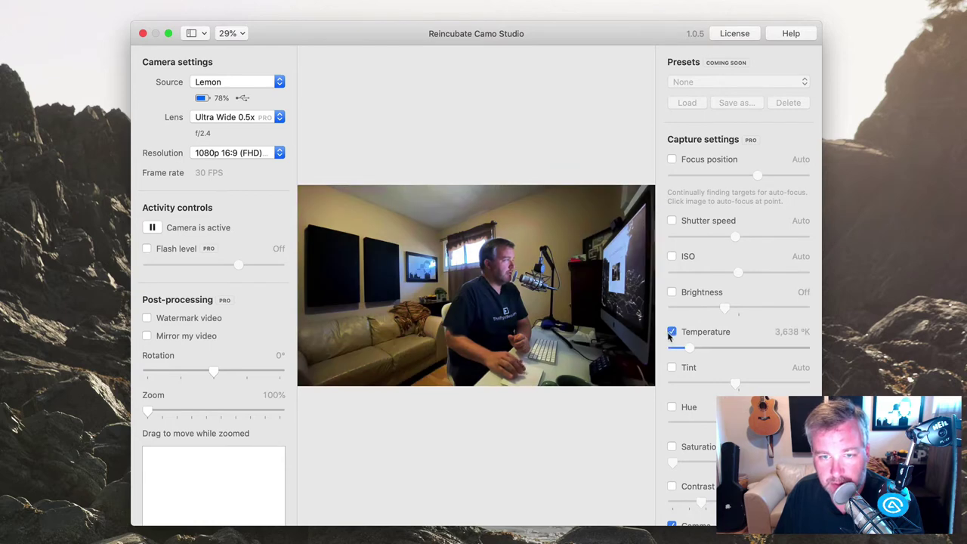
drag(686, 349, 739, 351)
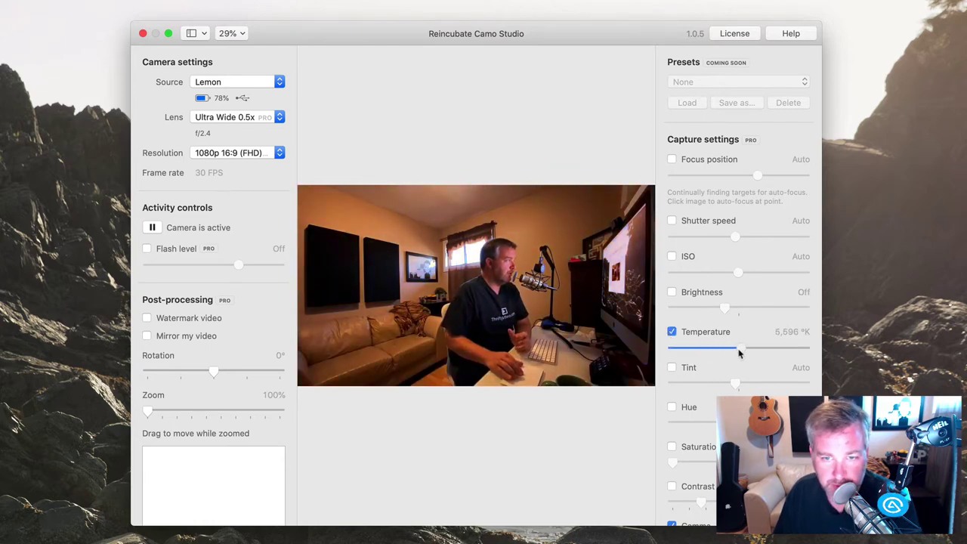
click(672, 332)
Enable the manual tint and hue adjustments briefly, and switch both off again
click(672, 368)
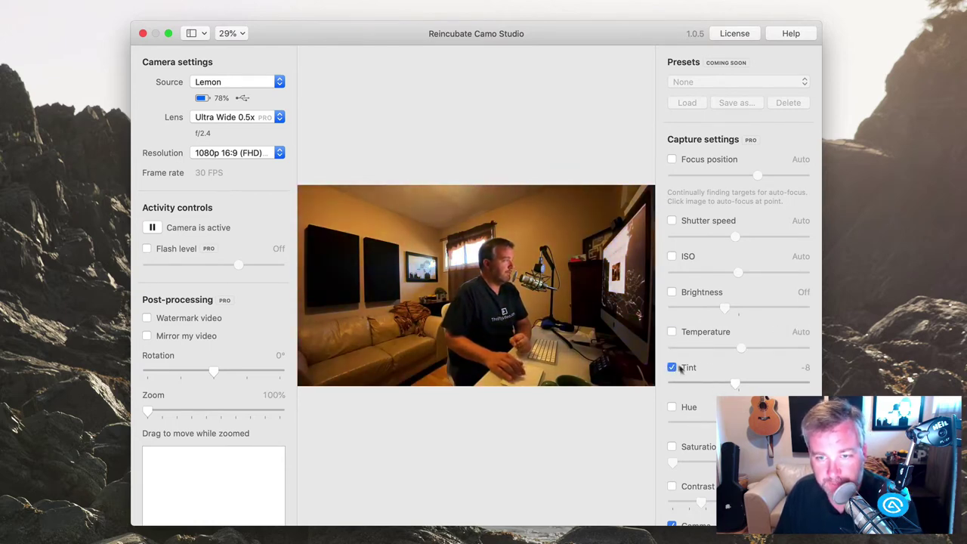
click(672, 408)
click(672, 368)
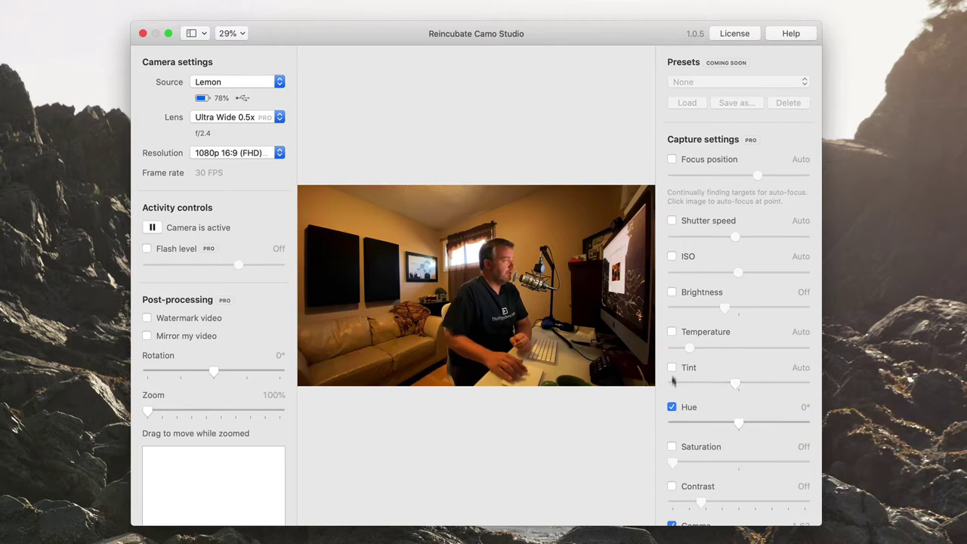
click(672, 407)
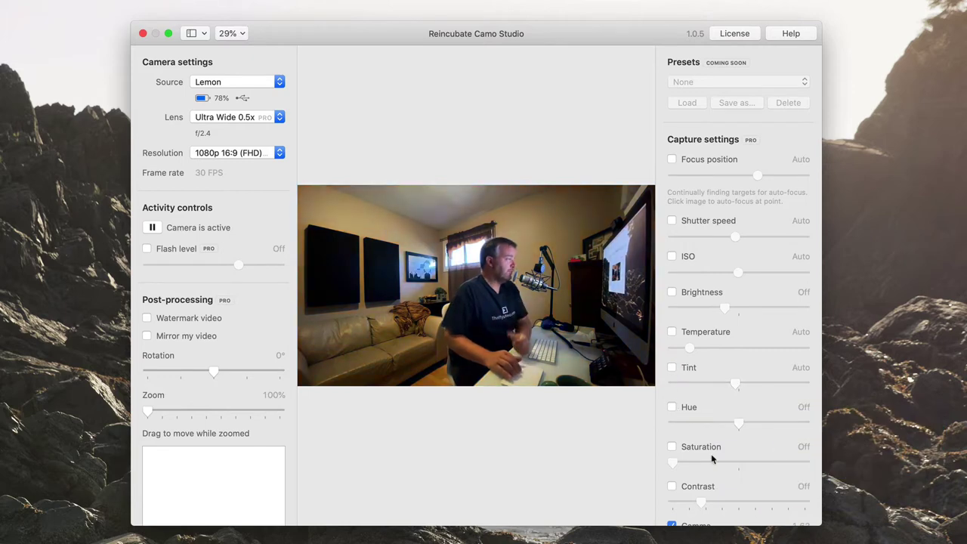
scroll(711, 453, down, 3)
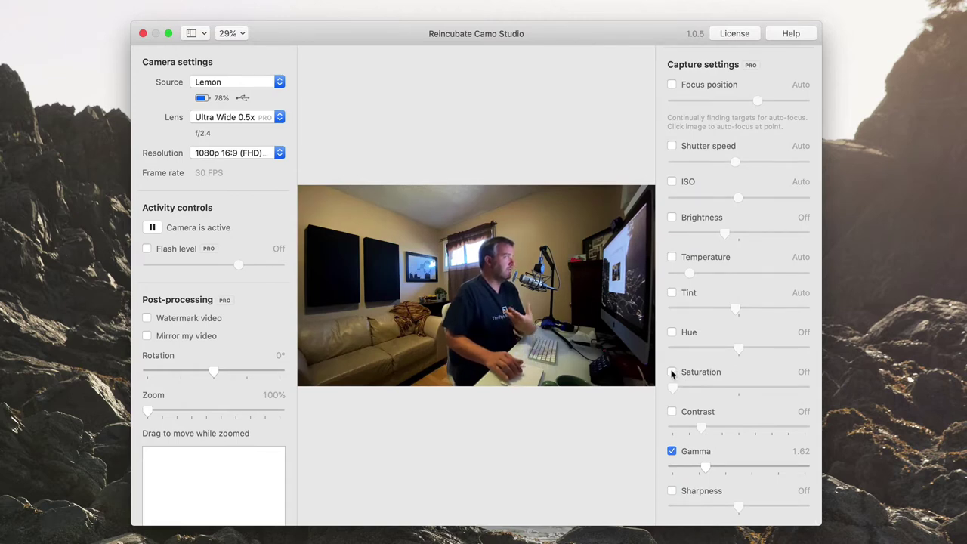
Turn on the saturation adjustment at 0.00 and try the gamma adjustment, leaving it enabled at 1.62
click(672, 373)
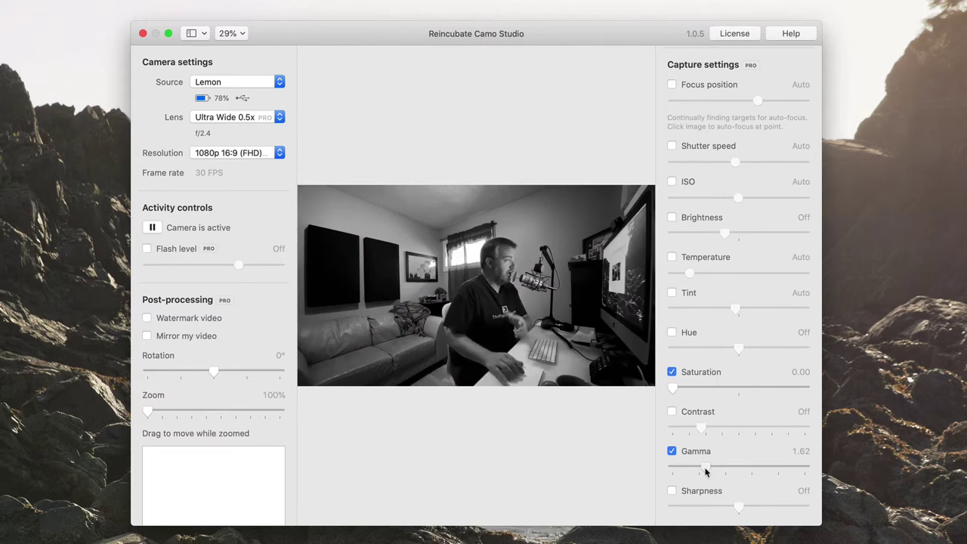
drag(697, 470, 707, 471)
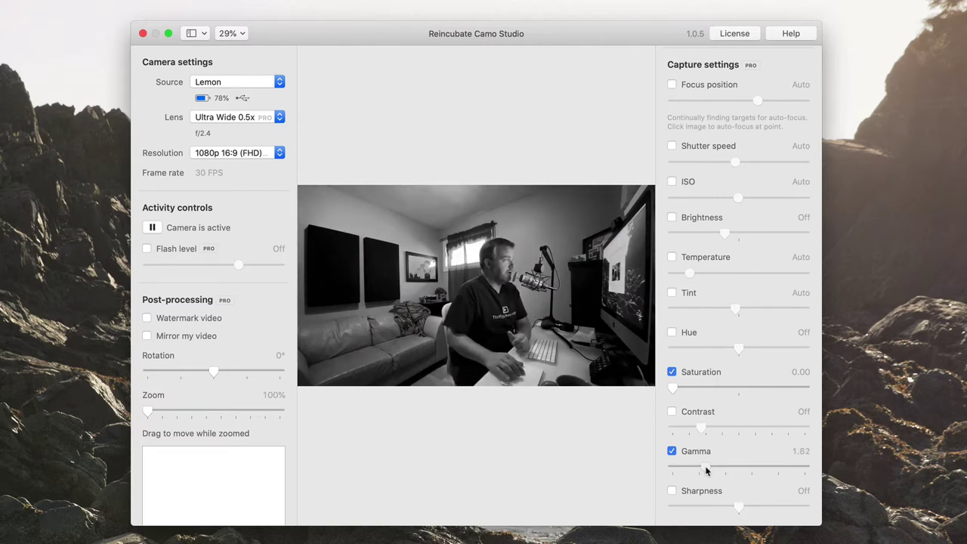
click(673, 450)
click(670, 452)
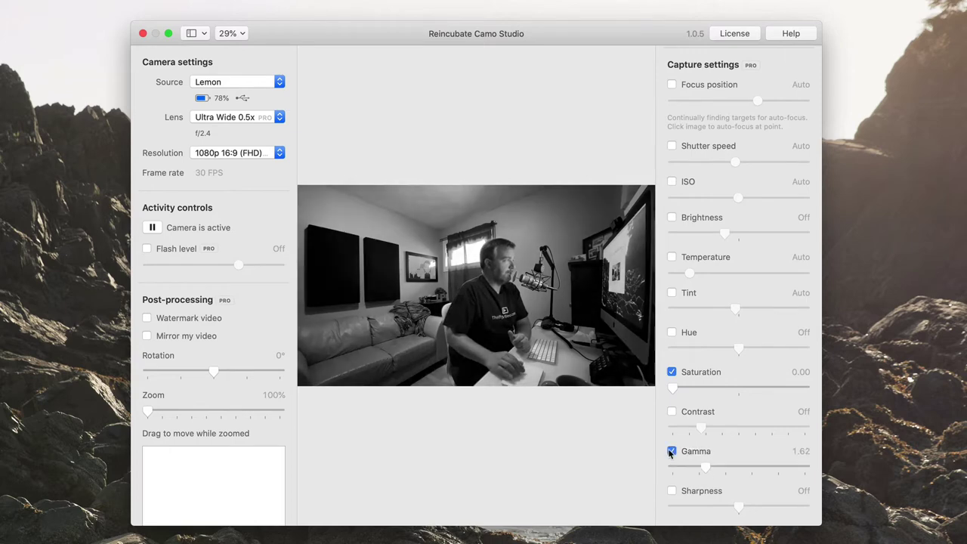
Try a manual contrast of 0.90, and switch the contrast adjustment off again
click(671, 412)
mouse_move(697, 427)
mouse_down()
mouse_move(713, 430)
mouse_move(698, 428)
mouse_up()
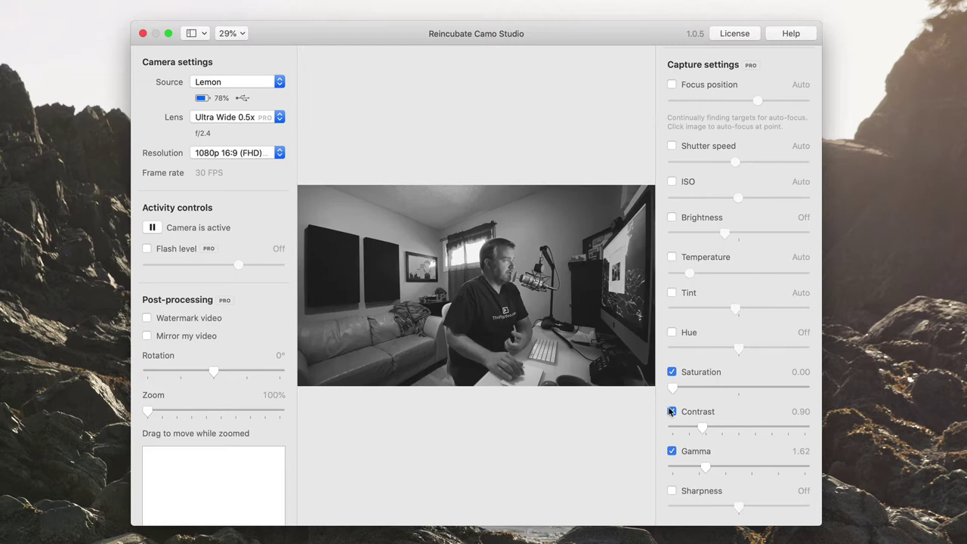
click(671, 412)
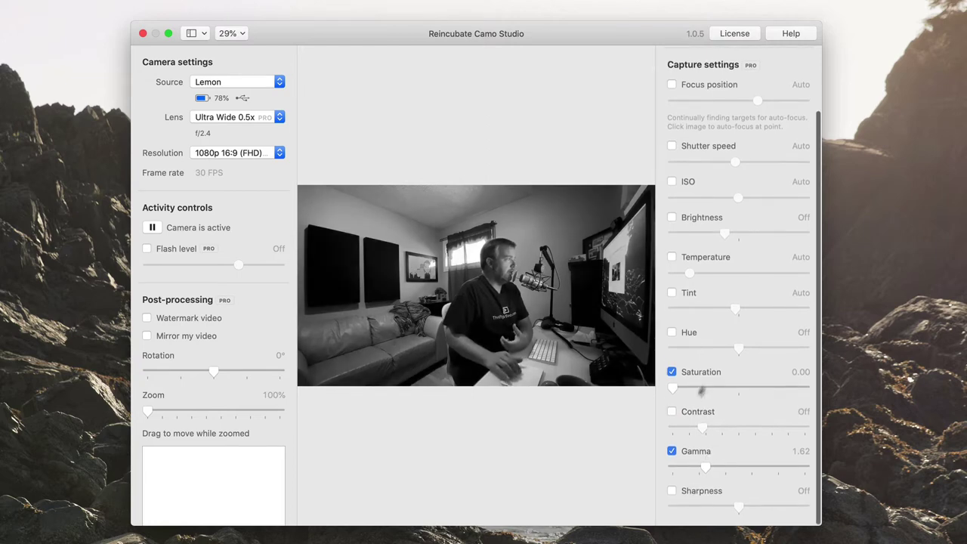
scroll(721, 287, up, 5)
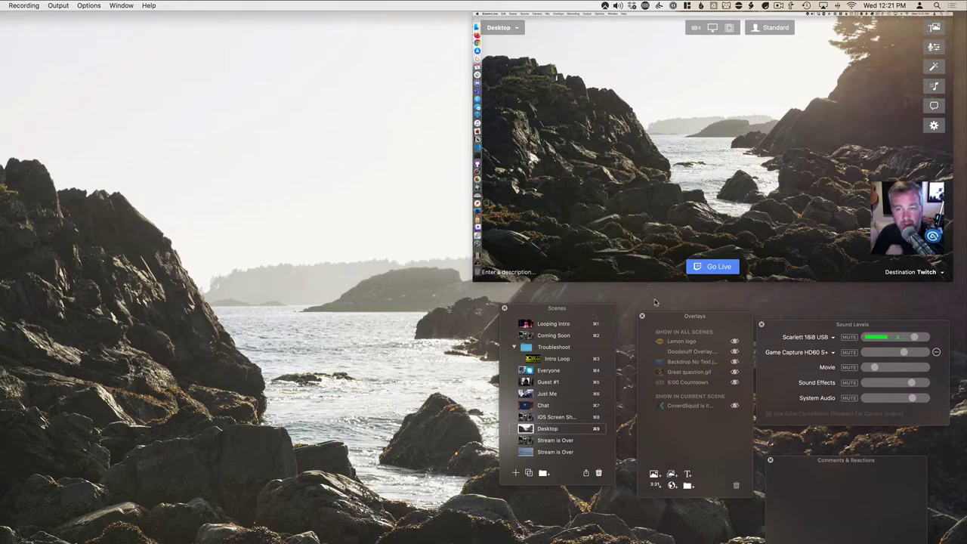
In Ecamm Live, show the Just Me scene and set its camera to Reincubate Camo
mouse_move(726, 261)
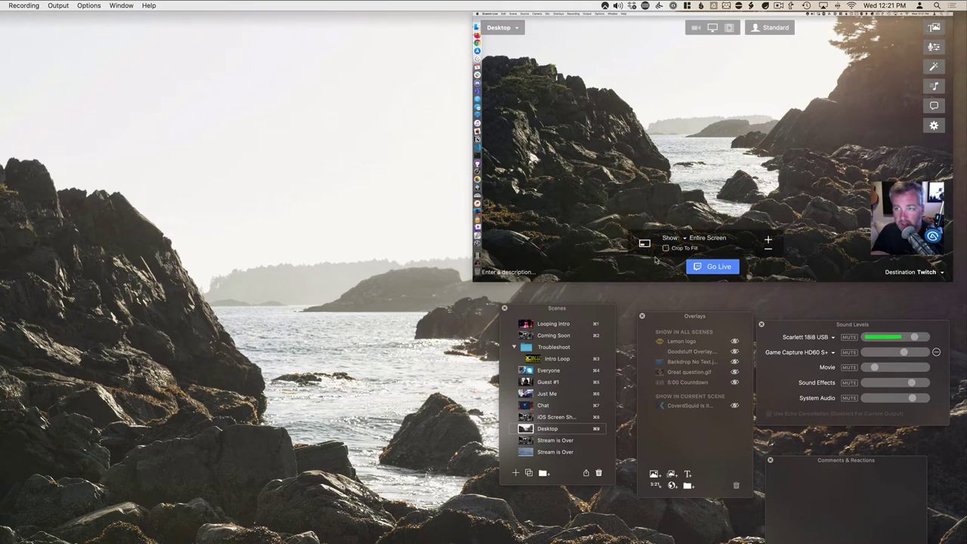
click(557, 394)
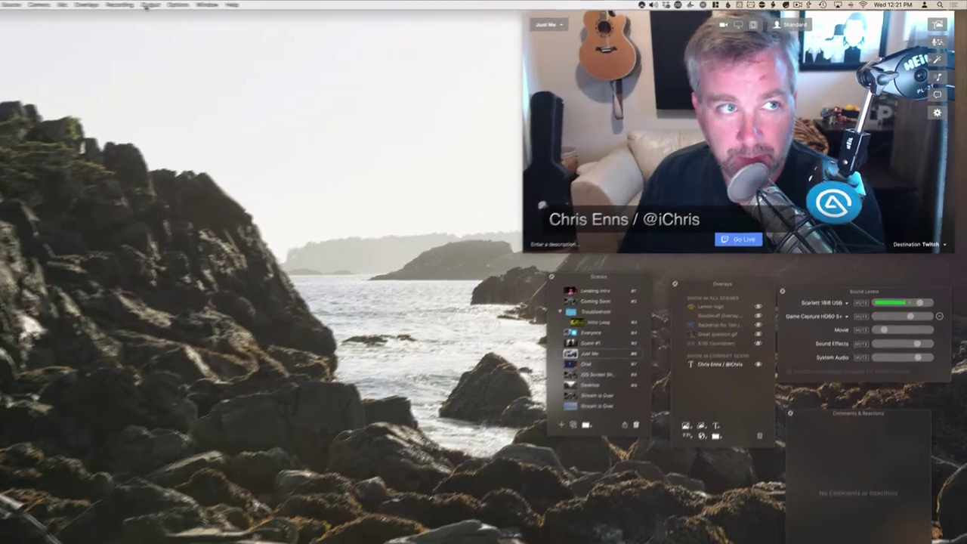
click(37, 5)
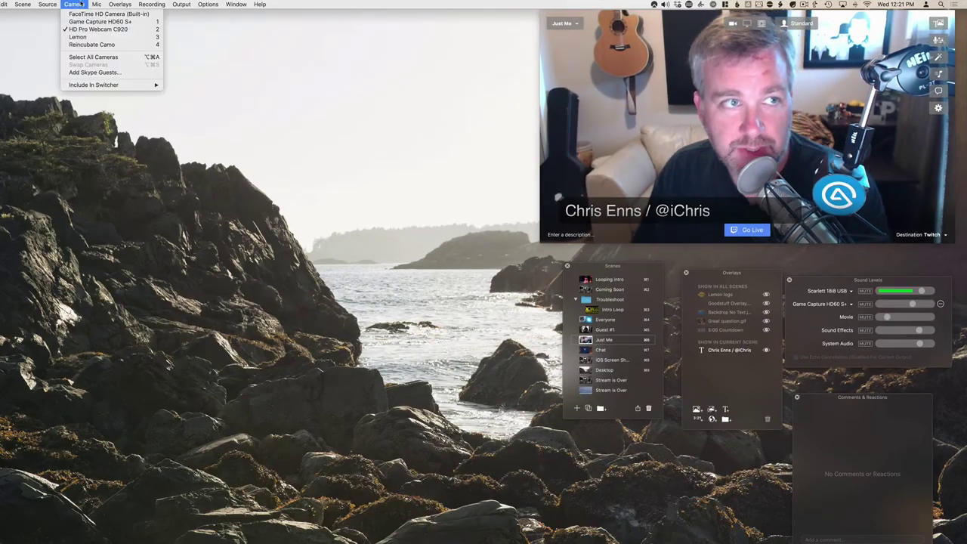
click(91, 45)
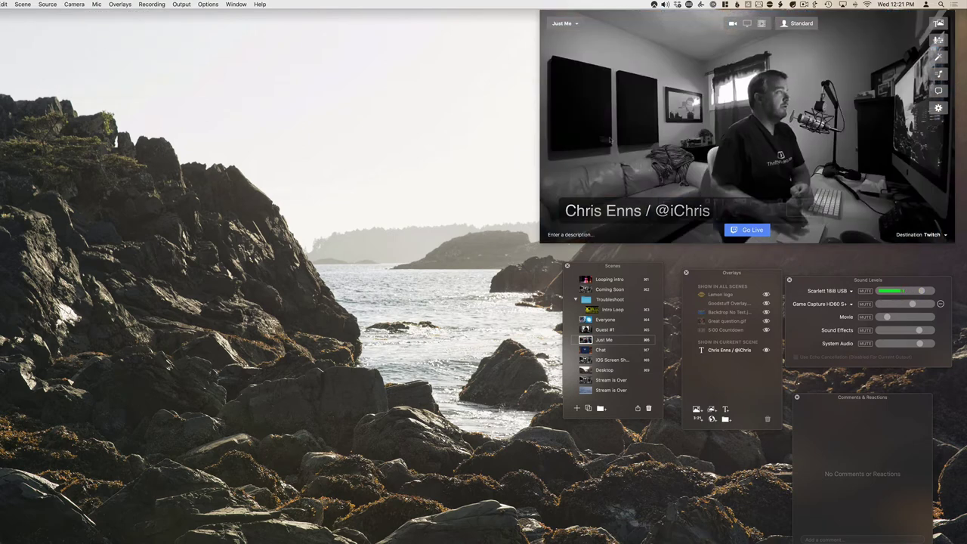
mouse_move(613, 141)
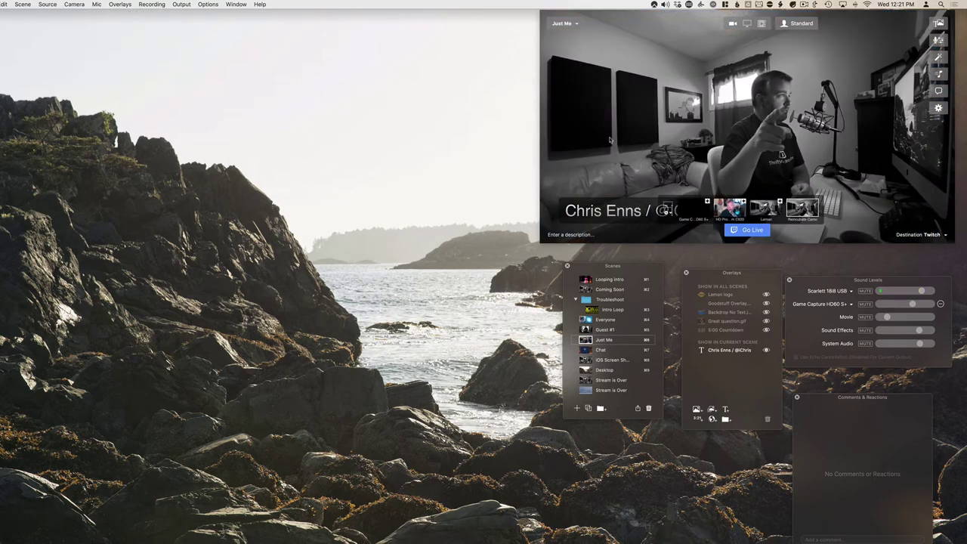
mouse_move(629, 185)
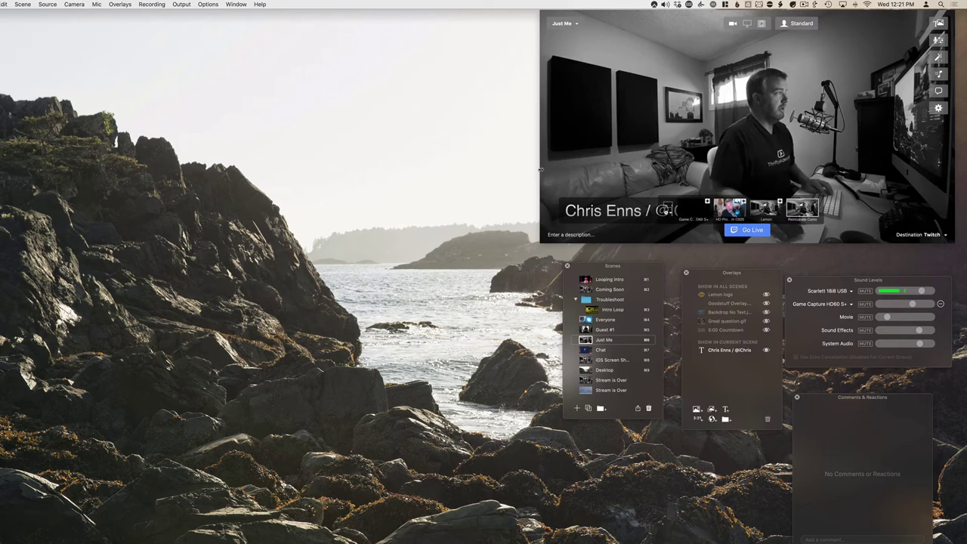
Try to bring up the Camo Studio window from Ecamm Live
key(super+Tab)
key(super+Tab)
key(super+Tab)
key(super+Tab)
key(super+Tab)
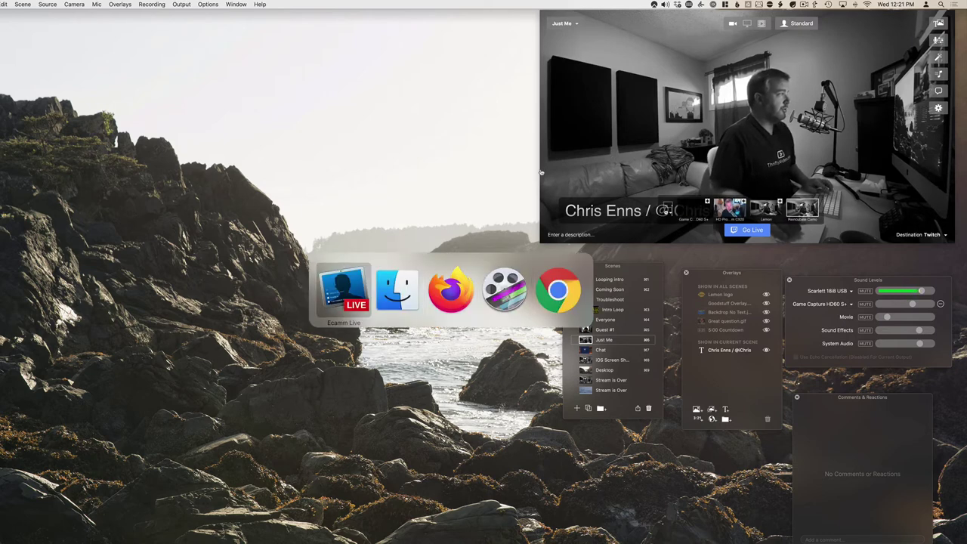
click(655, 5)
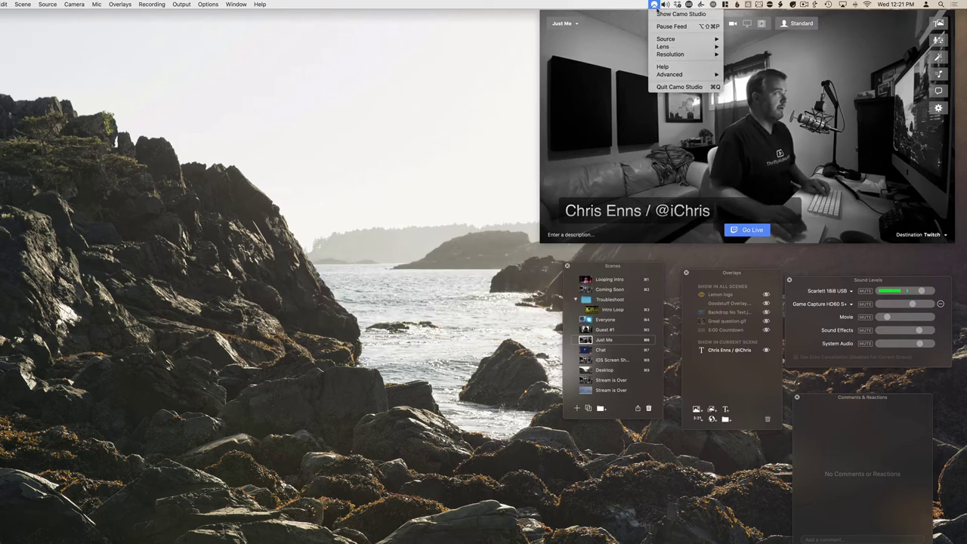
click(669, 13)
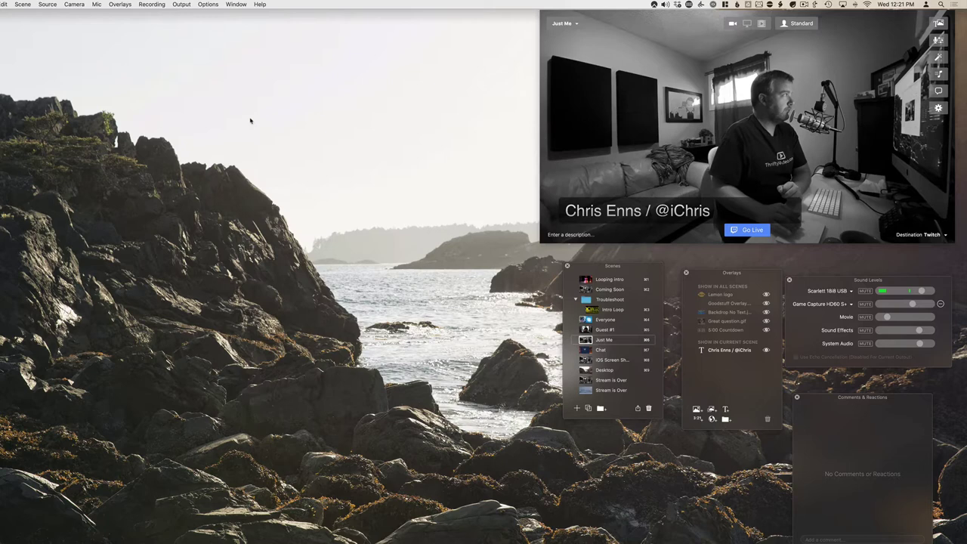
click(248, 118)
Switch the scene's camera between Lemon and Reincubate Camo twice to compare the feeds, ending on Reincubate Camo
click(75, 4)
click(77, 36)
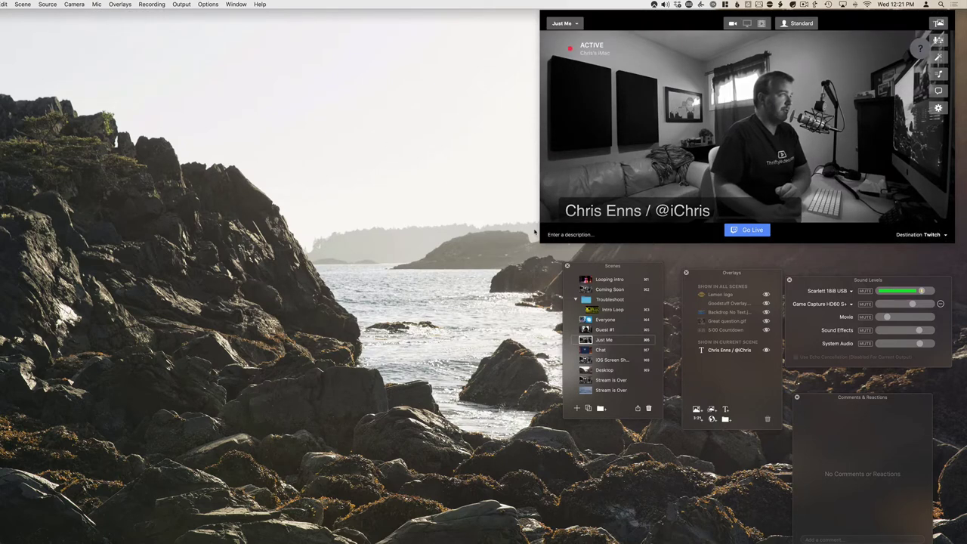
mouse_move(626, 174)
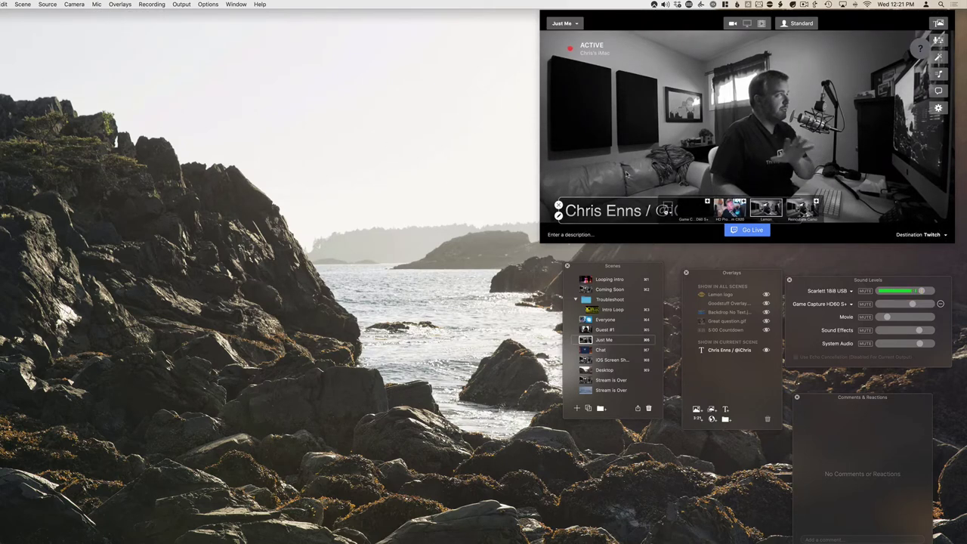
click(75, 4)
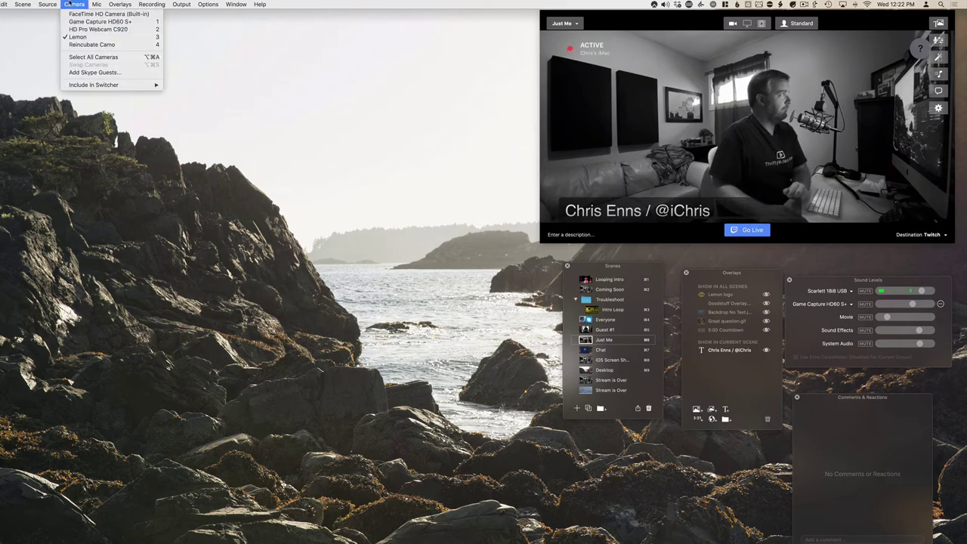
click(80, 45)
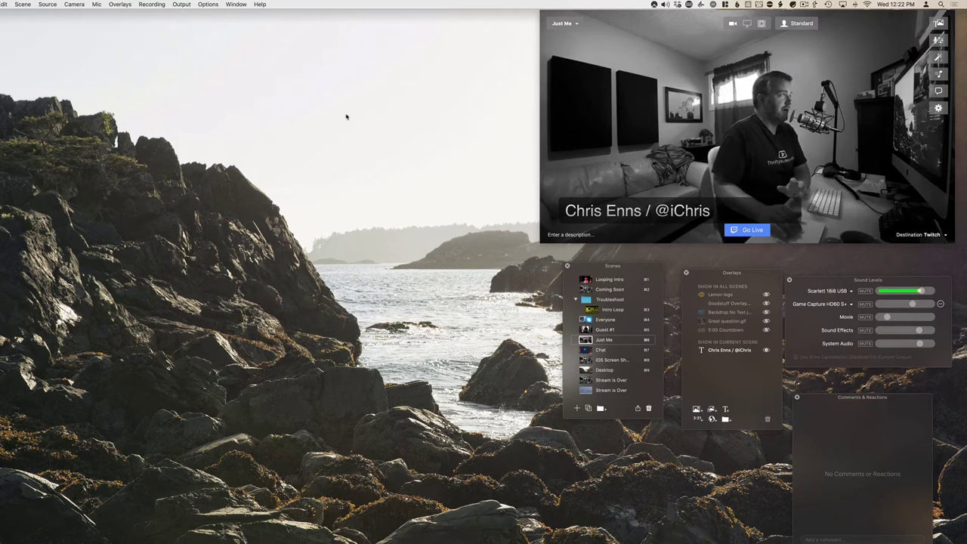
mouse_move(562, 83)
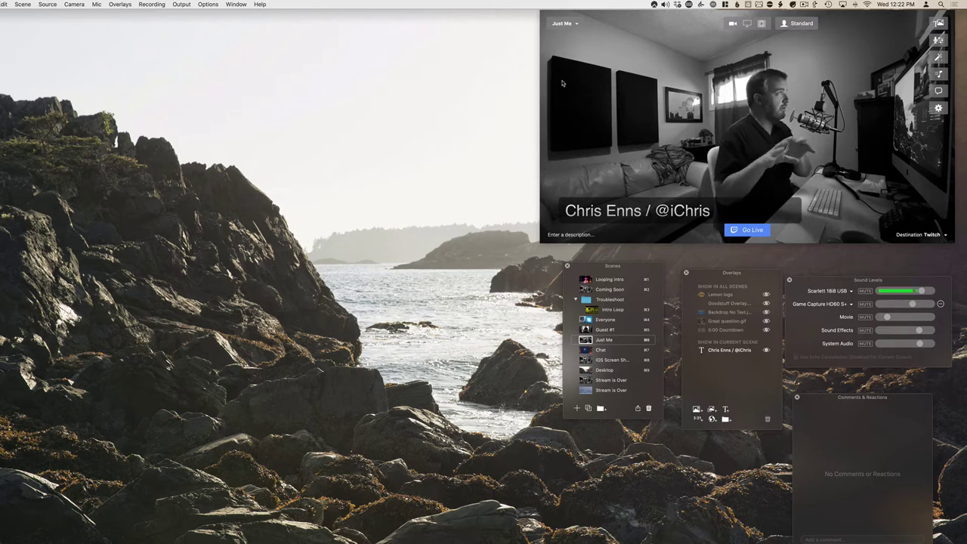
click(81, 6)
click(85, 36)
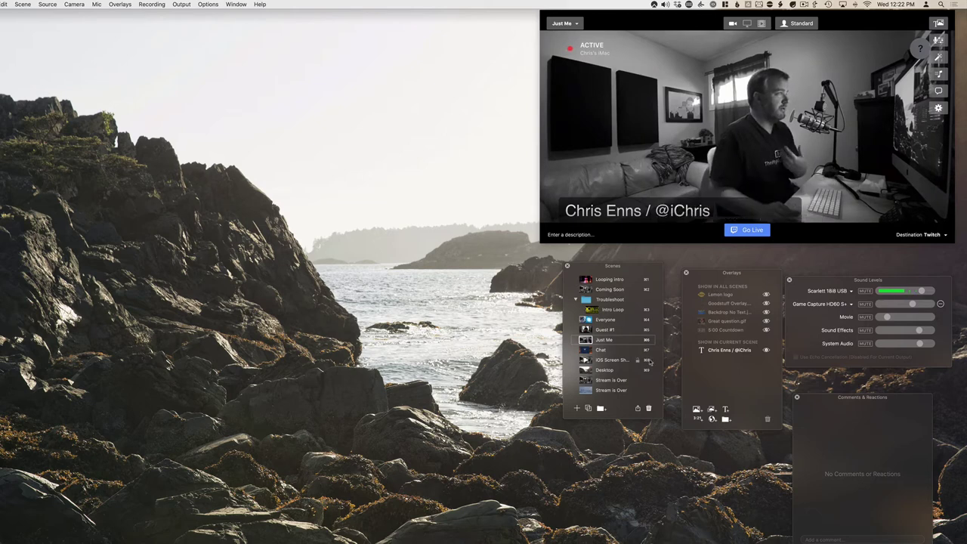
click(74, 4)
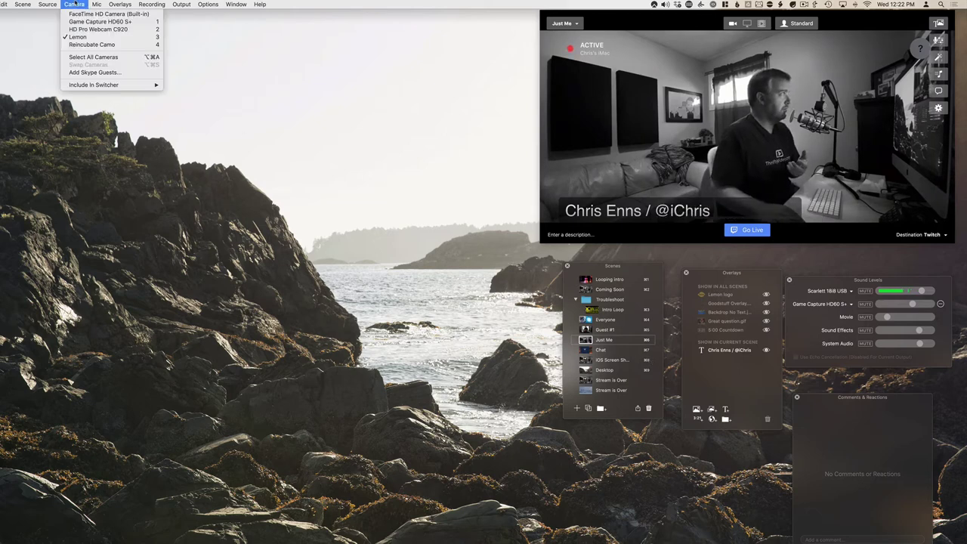
click(91, 43)
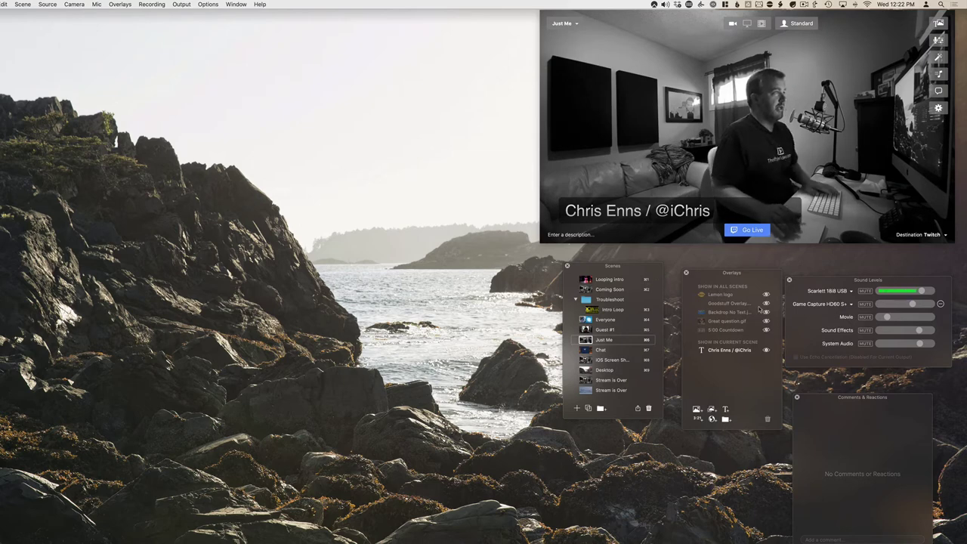
Show the Camo Studio window and place it beside the Ecamm Live preview
click(655, 5)
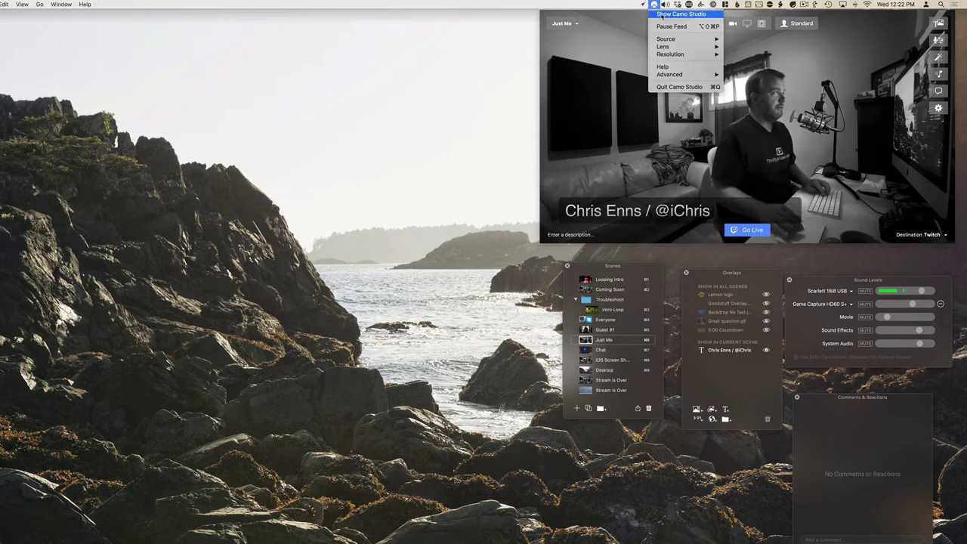
click(664, 15)
drag(400, 119, 255, 98)
Try the Wide 1.0x and Selfie 1.0x lenses, and return the lens to Ultra Wide 0.5x
click(179, 148)
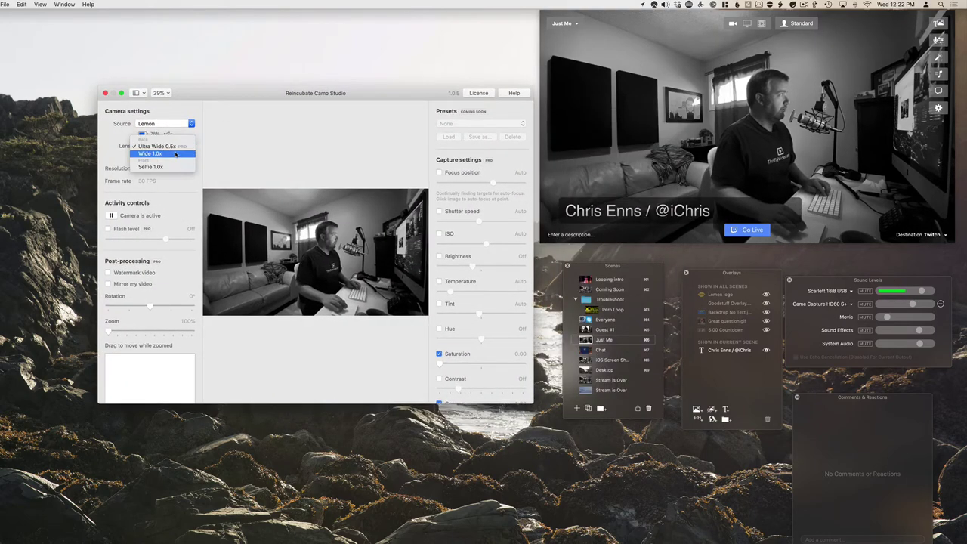
click(174, 155)
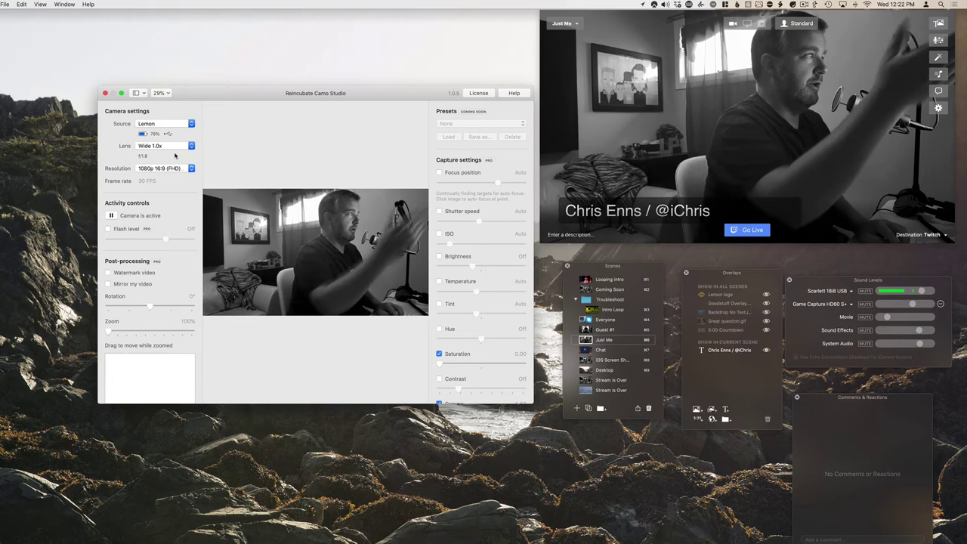
click(174, 148)
click(168, 159)
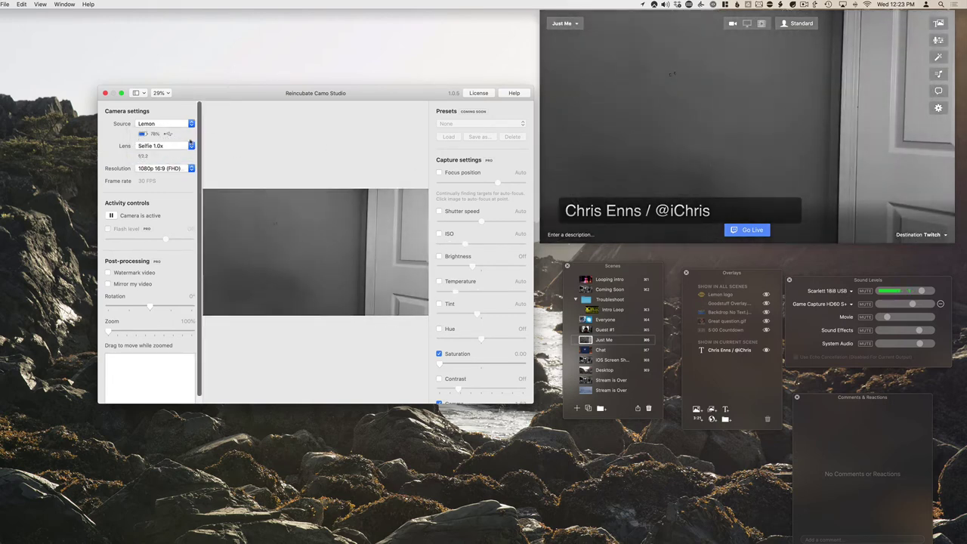
click(189, 145)
click(177, 126)
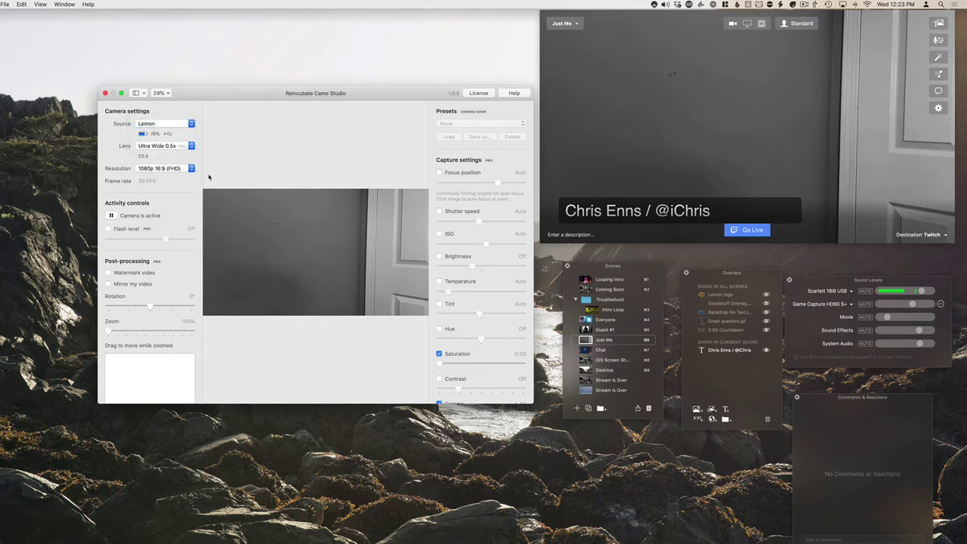
Try the 352 × 288 and 1440 × 1080 resolutions, and return the resolution to 1080p 16:9 (FHD)
click(183, 168)
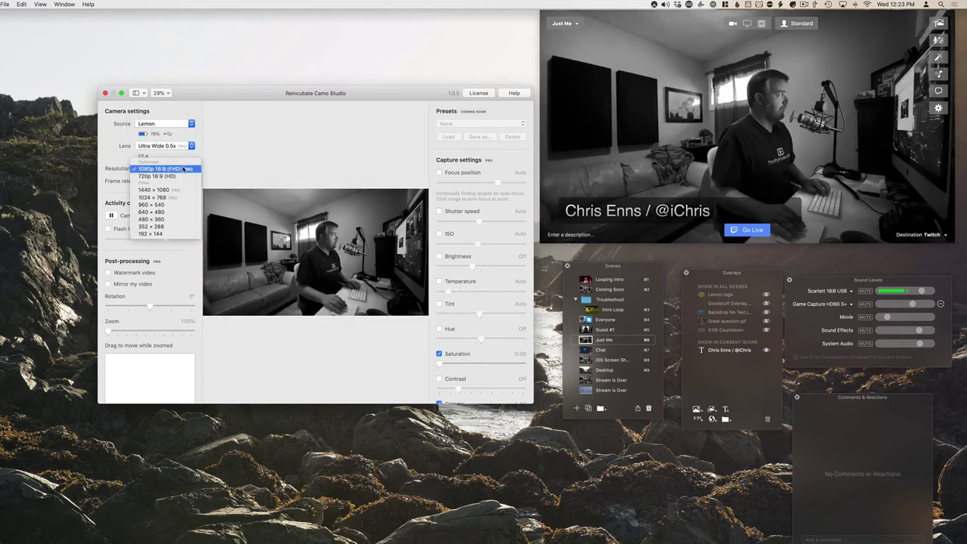
click(171, 223)
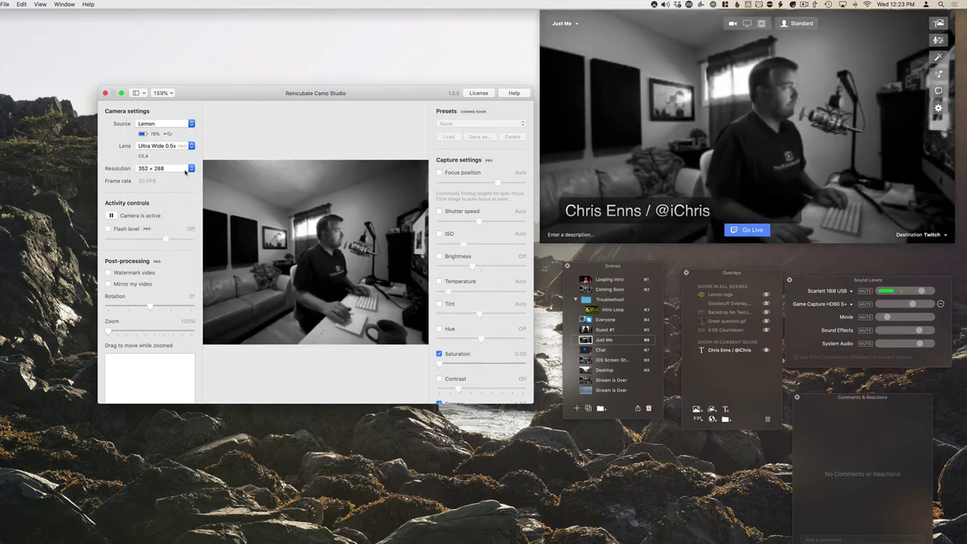
click(172, 169)
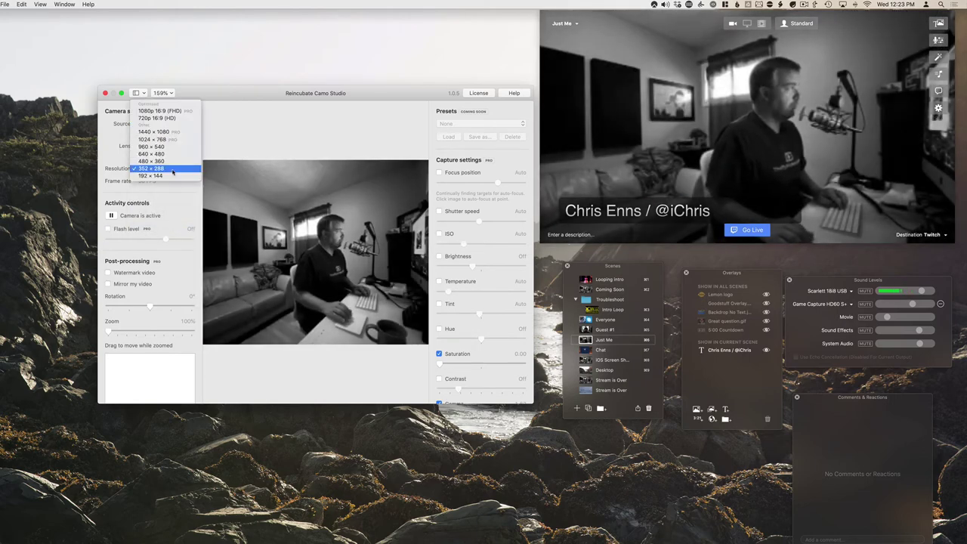
click(160, 132)
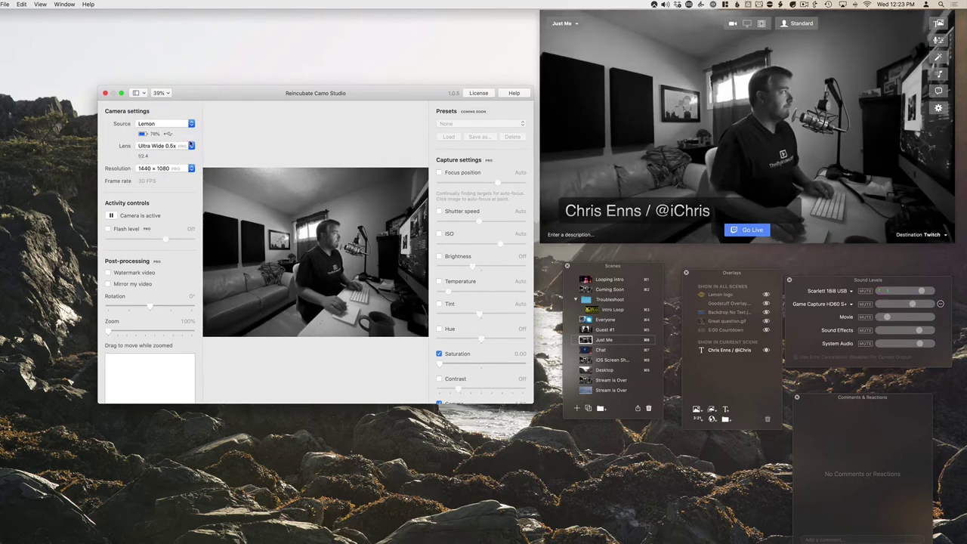
click(172, 167)
click(162, 148)
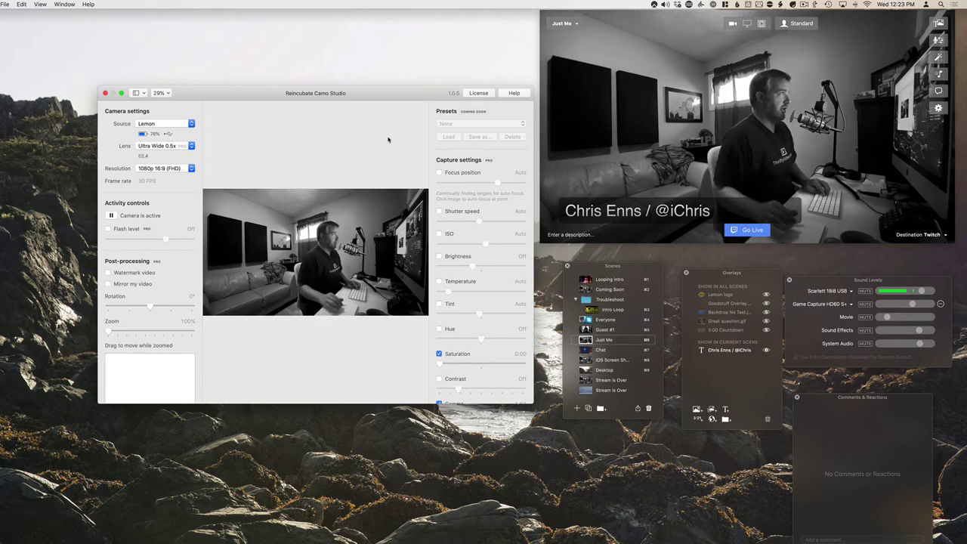
Set the Ecamm Live scene's camera to Lemon
click(189, 46)
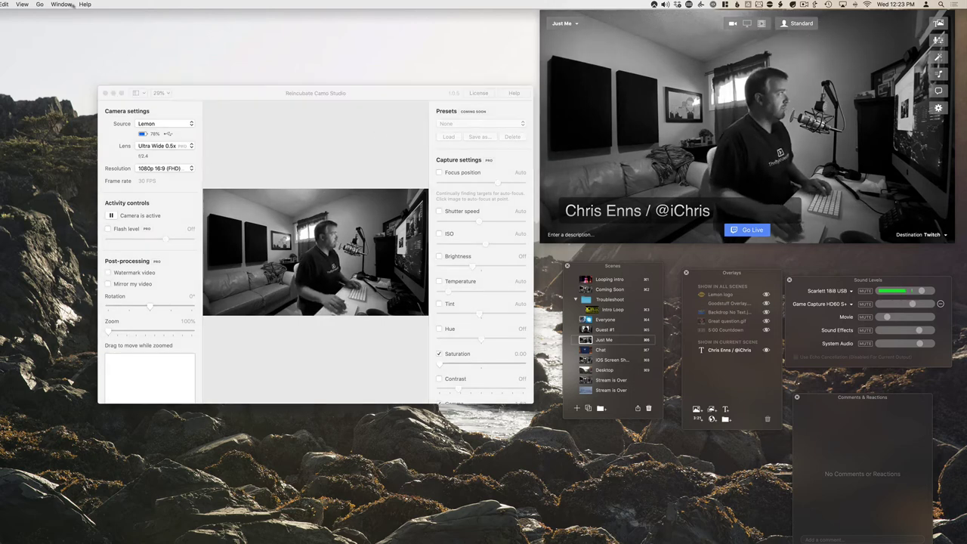
click(665, 206)
click(74, 3)
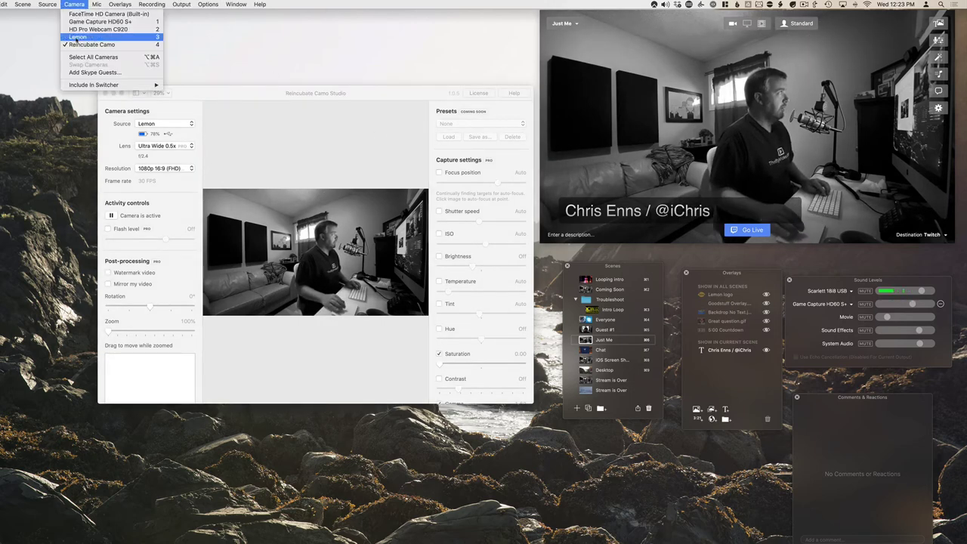
click(77, 37)
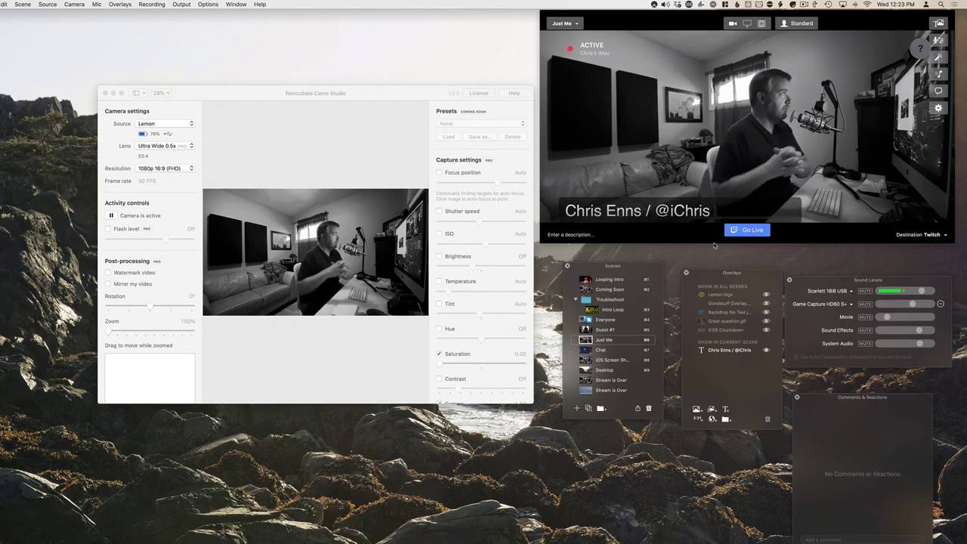
Hide the open windows, switch to OBS, and show the Cam + Chat scene
click(381, 101)
key(super+h)
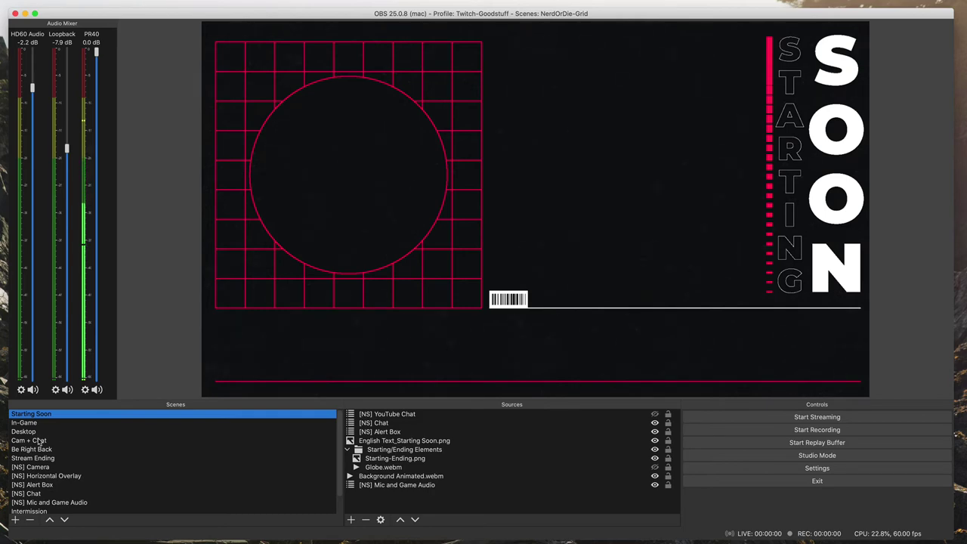
click(34, 440)
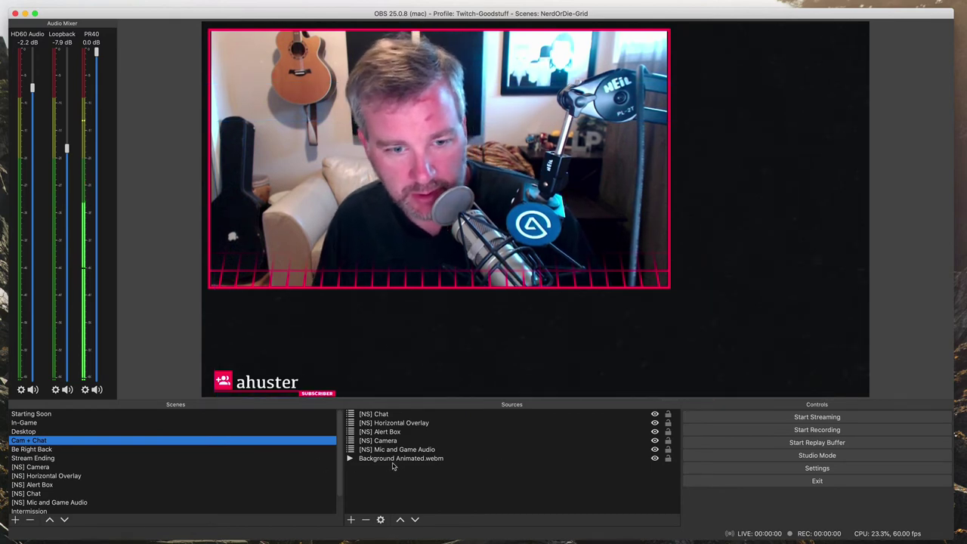
Check the properties of the [NS] Camera source without changing them, and view the [NS] Camo Camera scene
click(416, 442)
double_click(416, 442)
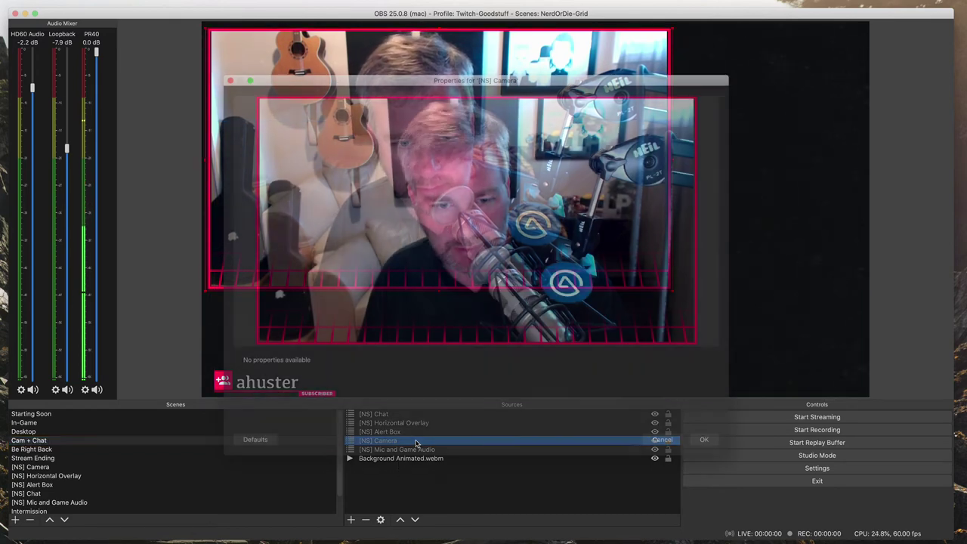
click(663, 440)
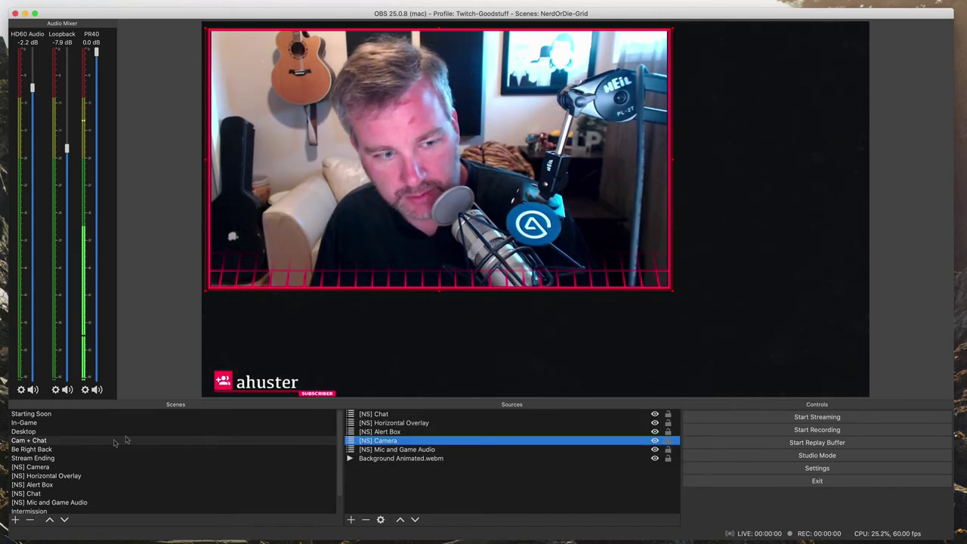
scroll(85, 500, down, 2)
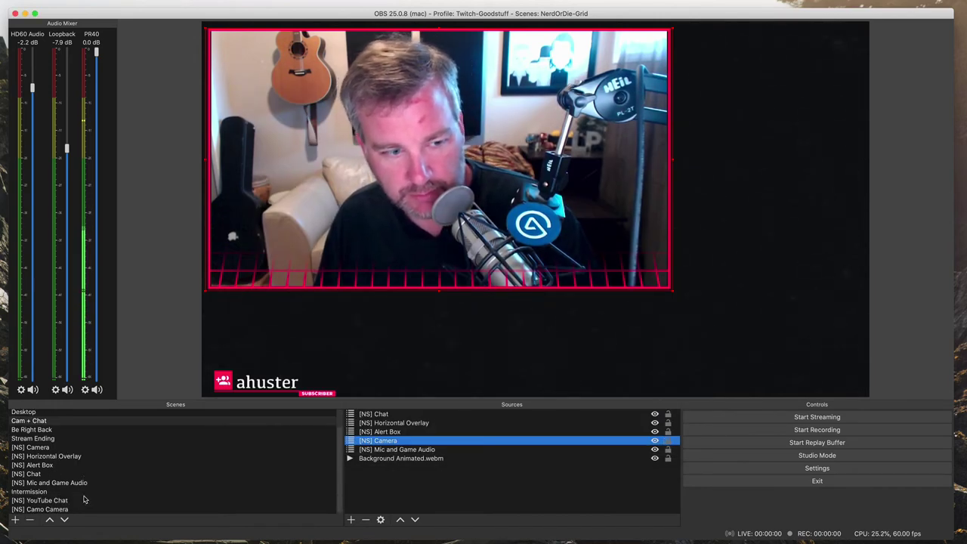
click(61, 510)
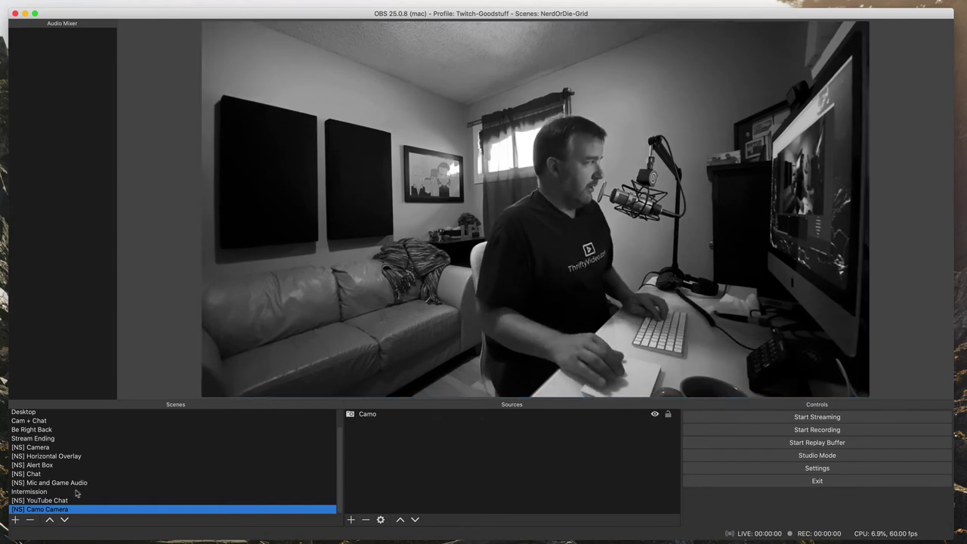
Hide C920 and show Camo in the [NS] Camera scene, and view the swapped feed in the Cam + Chat scene
click(83, 448)
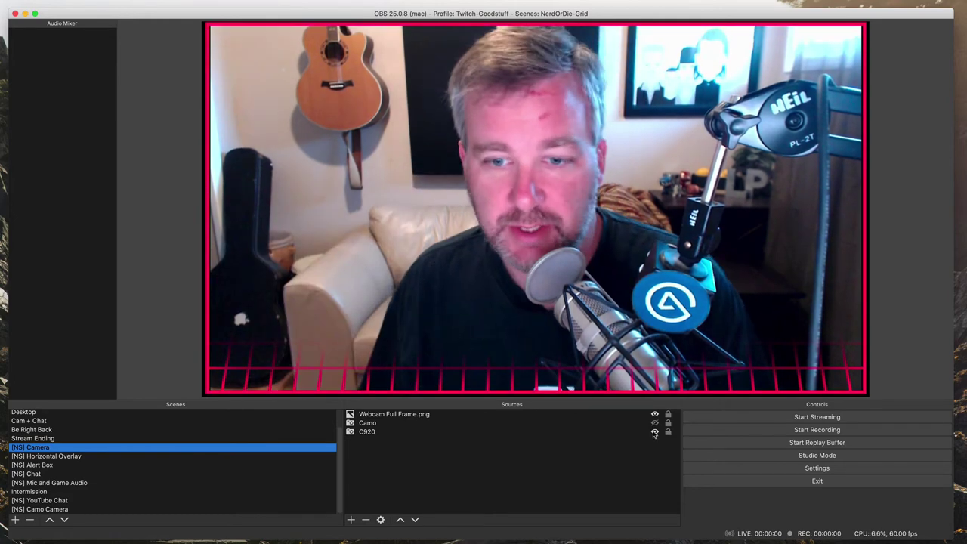
click(655, 432)
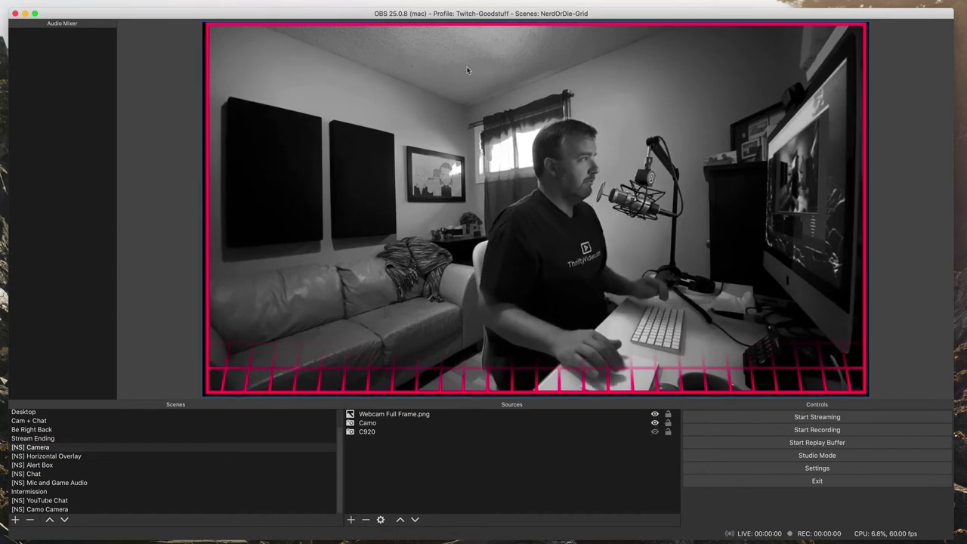
click(40, 424)
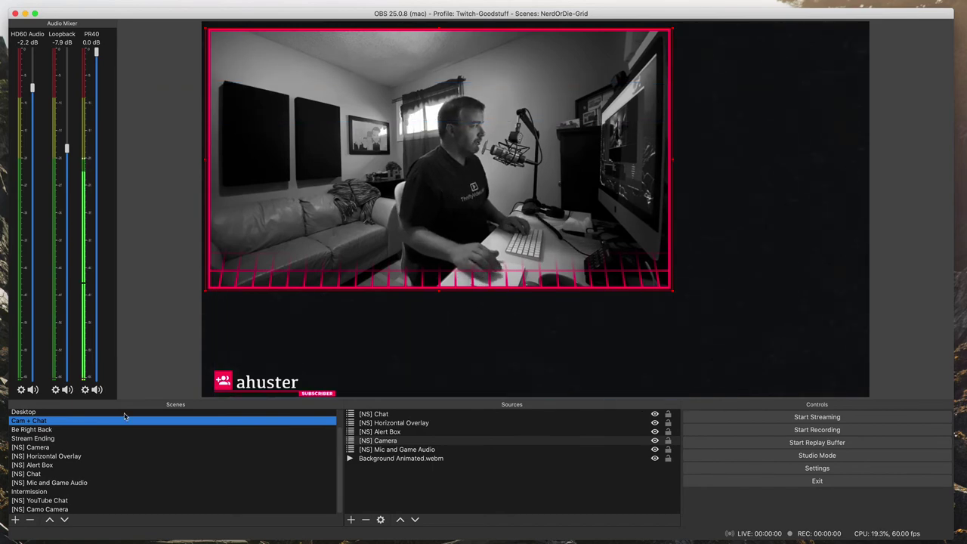
Hide Camo and show C920 in the [NS] Camera scene, and switch to the Desktop scene
click(68, 448)
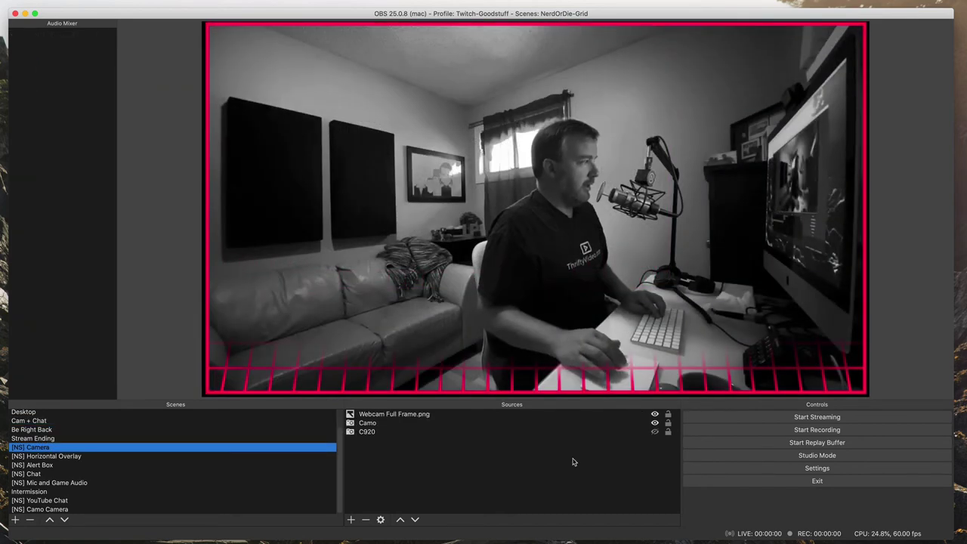
click(655, 431)
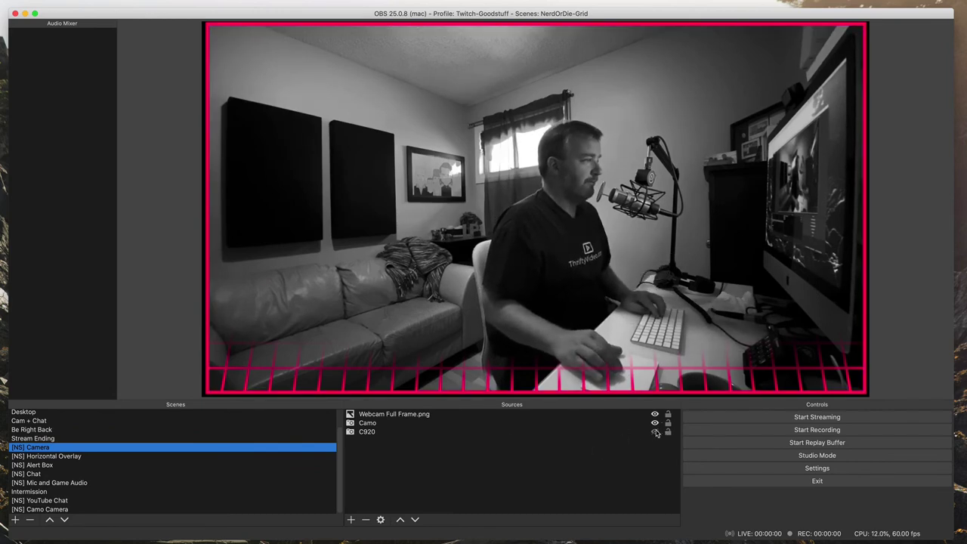
click(654, 424)
click(655, 432)
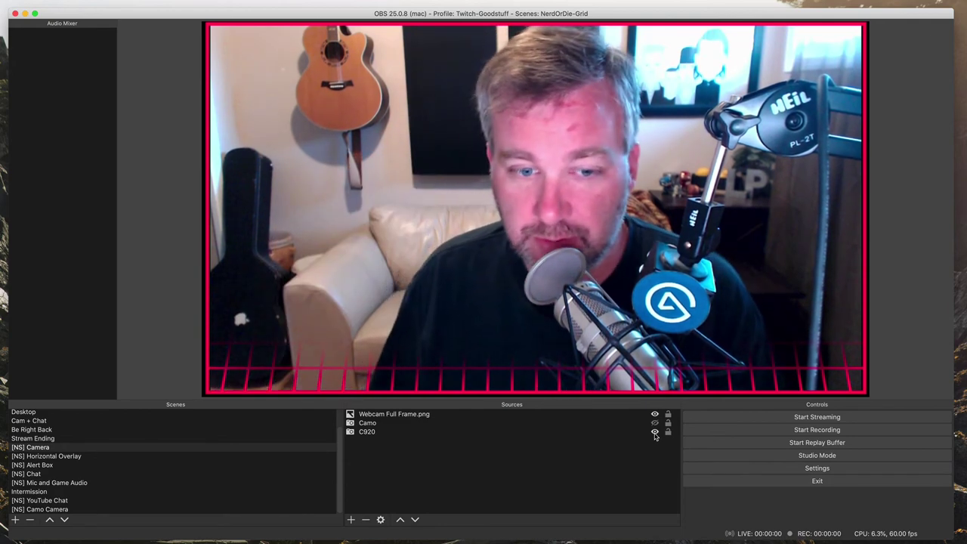
key(F1)
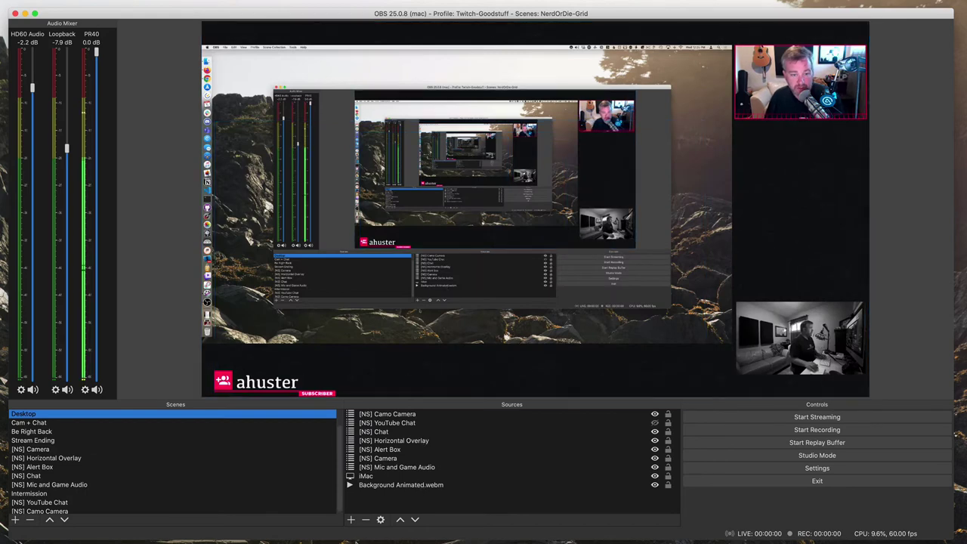